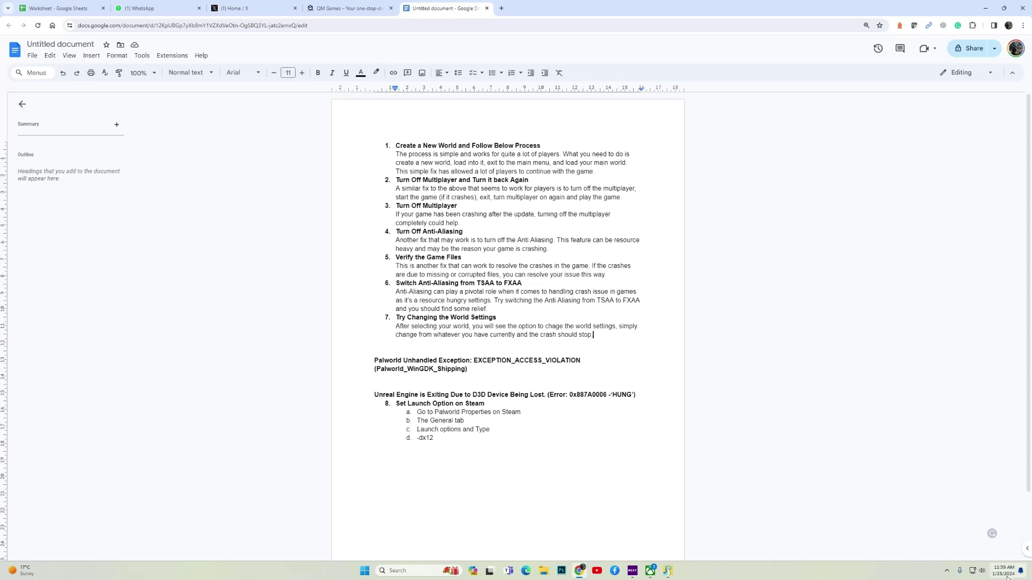
Switch to Steam and open the properties of Call of Duty from the game library.
click(945, 572)
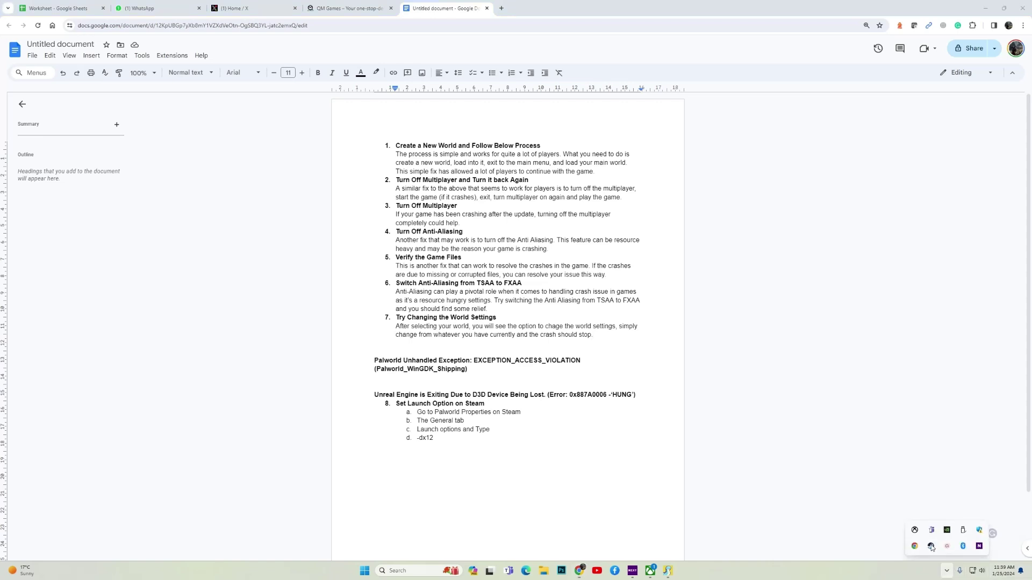
click(930, 557)
click(570, 143)
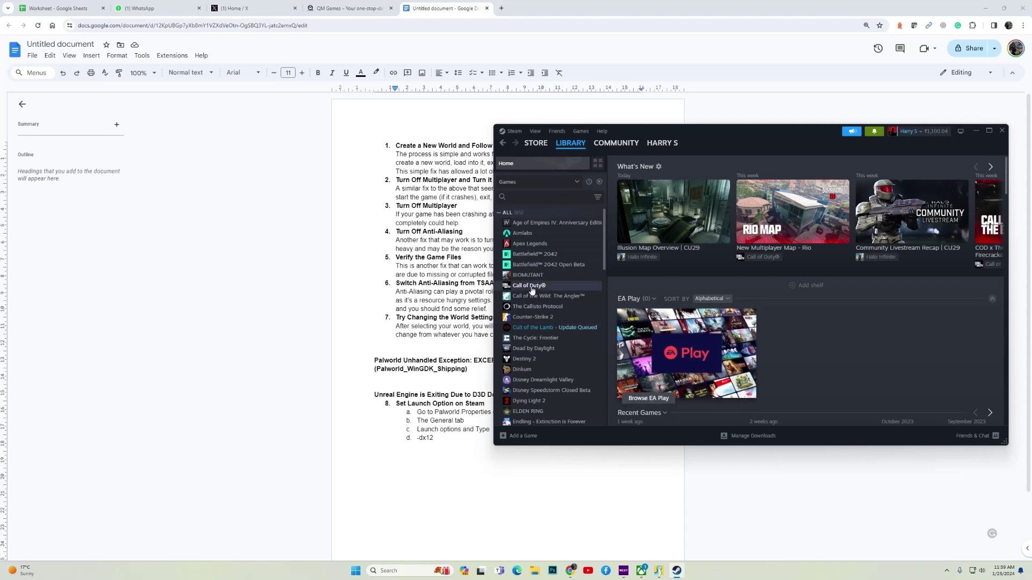
right_click(535, 290)
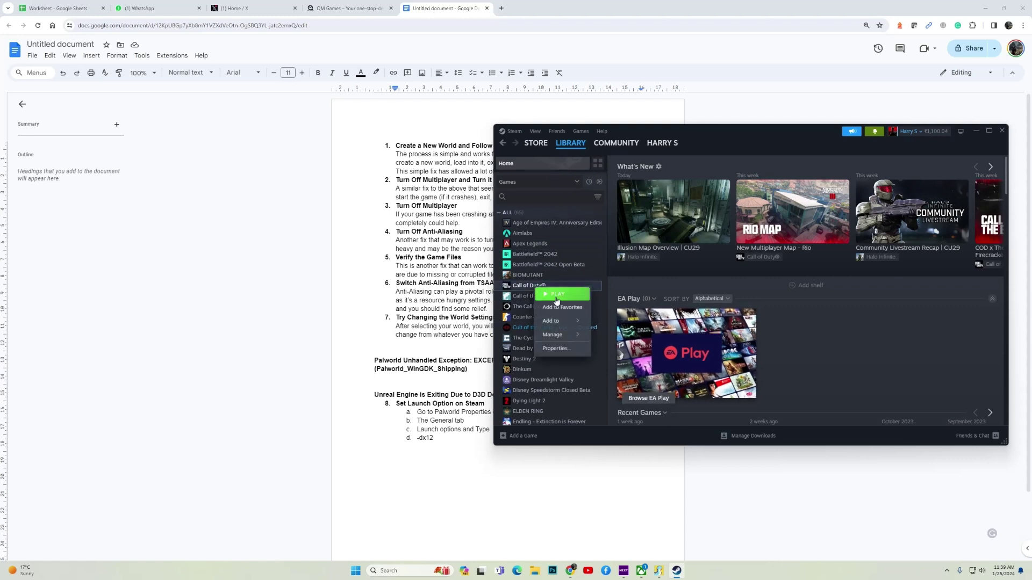
click(565, 351)
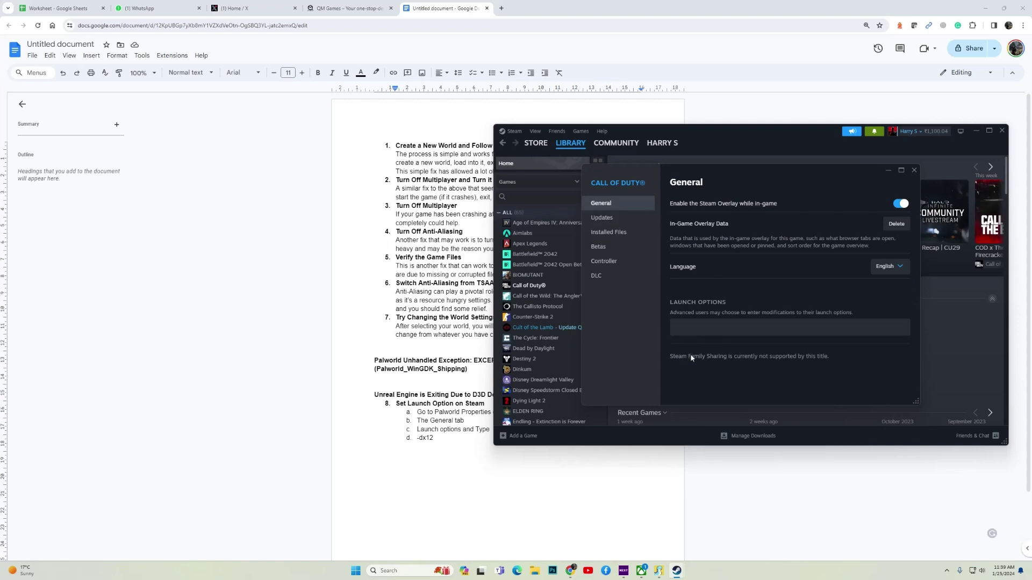
Enter -dx12 as the launch option for Call of Duty and select the entered text.
click(710, 323)
text(-dx12)
drag(693, 327, 673, 330)
click(692, 328)
drag(693, 327, 664, 329)
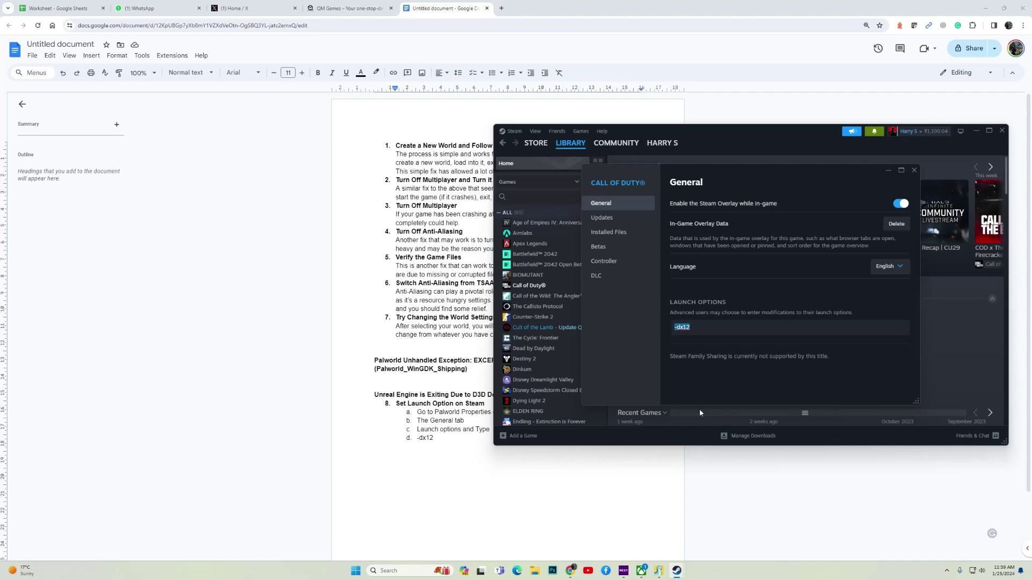
Clear the Call of Duty launch option and close the properties and Steam windows.
key(BackSpace)
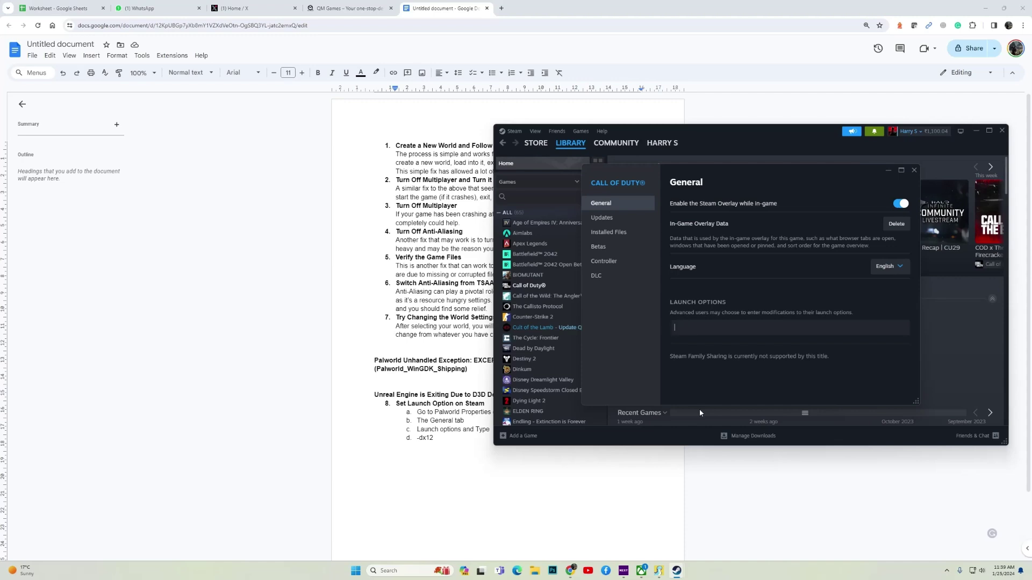
click(914, 170)
click(1002, 132)
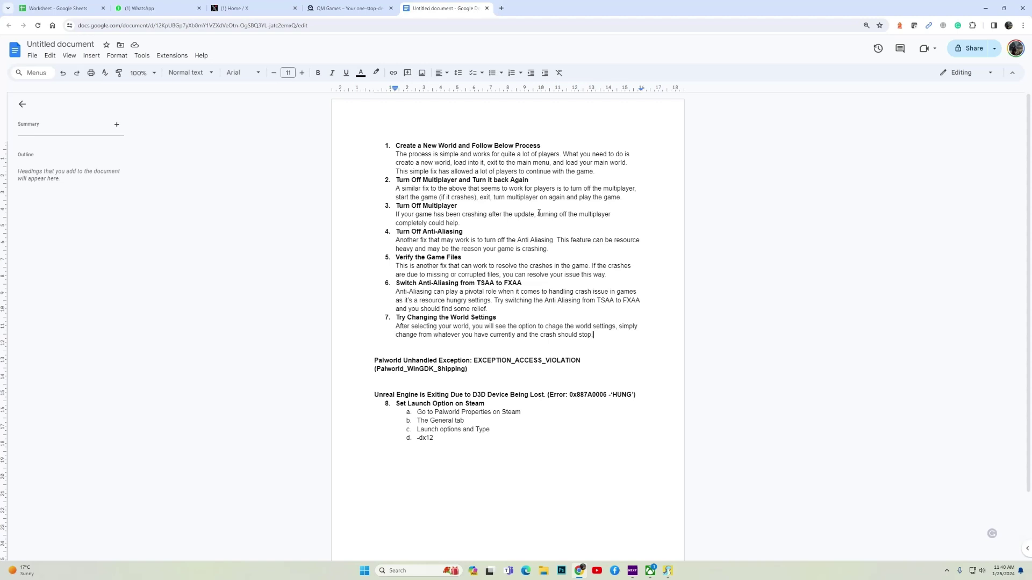
Switch to Palworld and create and enter a new world named afsrg with Multiplayer off and Normal difficulty.
click(668, 571)
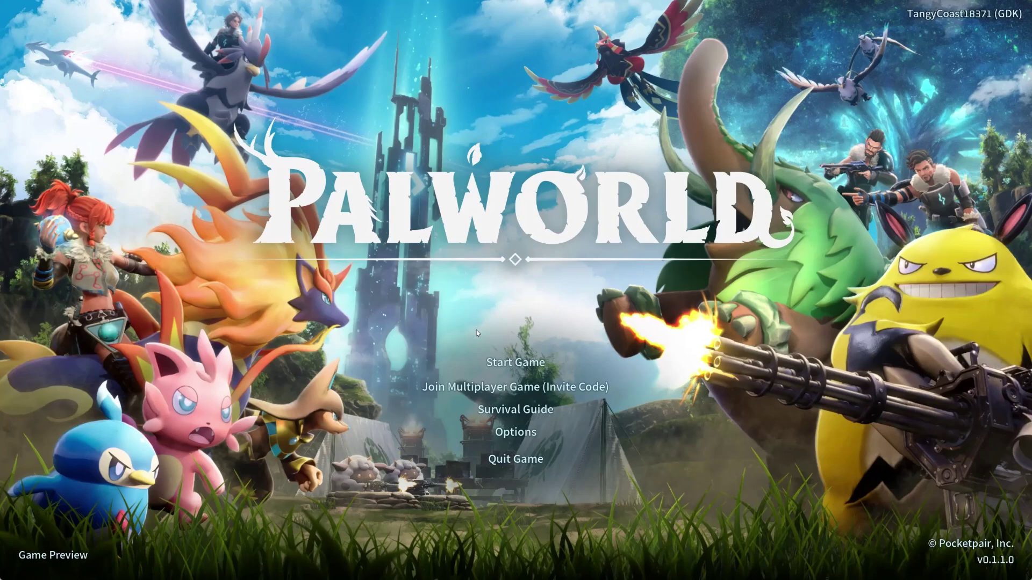
click(511, 367)
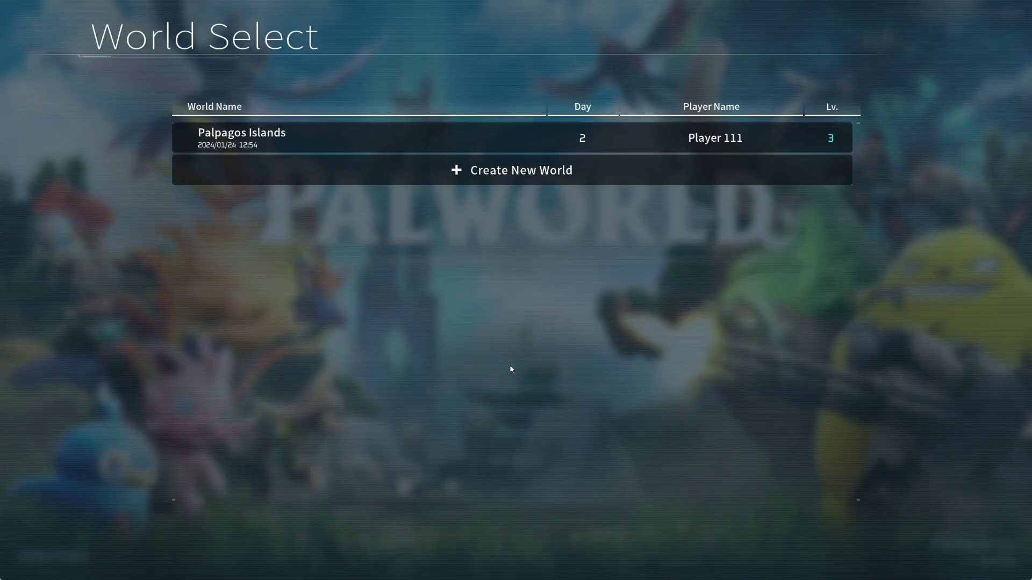
click(511, 179)
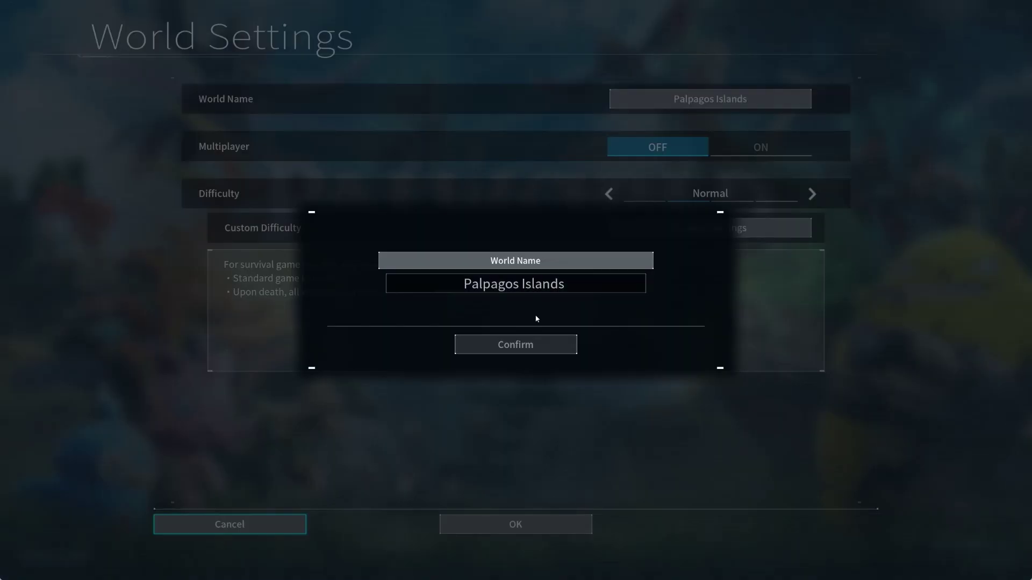
drag(553, 283, 340, 284)
text(afsrg)
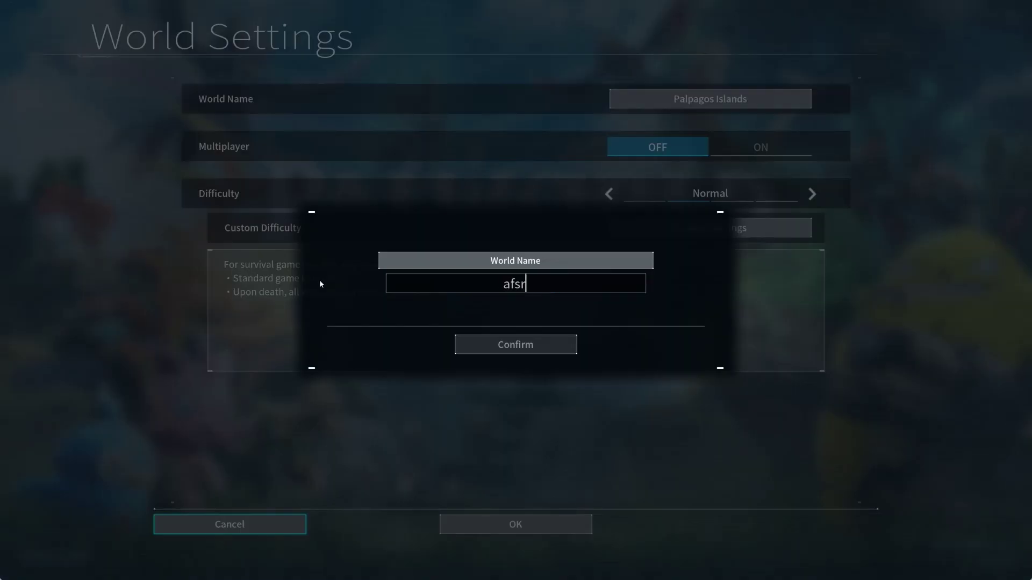
click(514, 352)
click(508, 524)
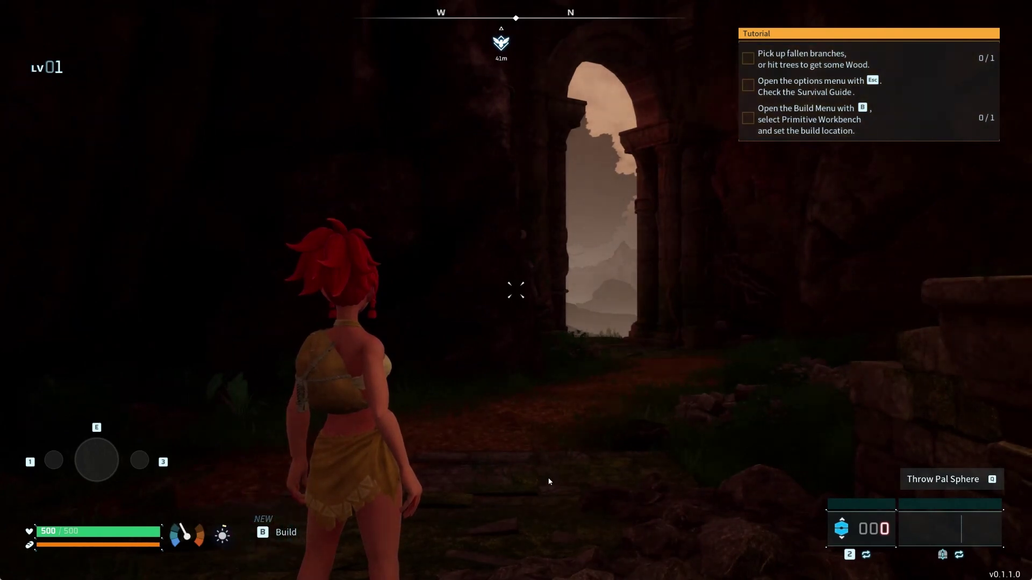
Exit the new world to the title screen, load the existing Palpagos Islands world and leave it again.
key(Escape)
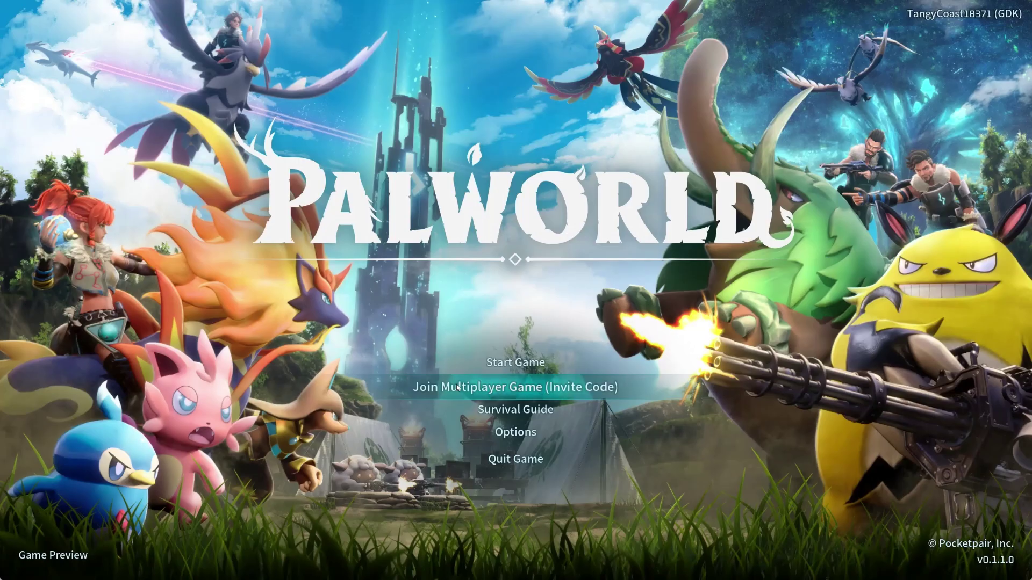
click(502, 366)
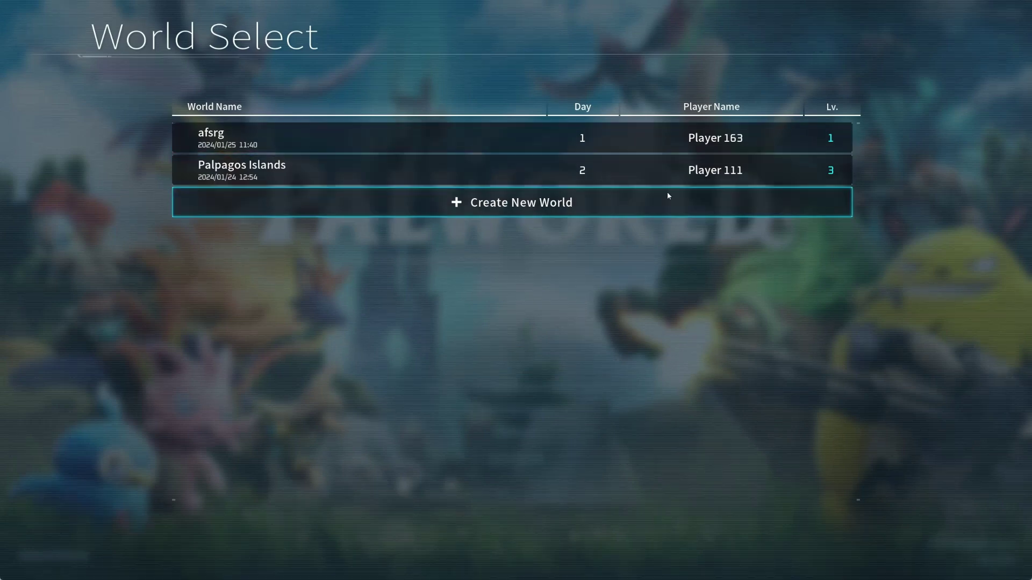
click(595, 170)
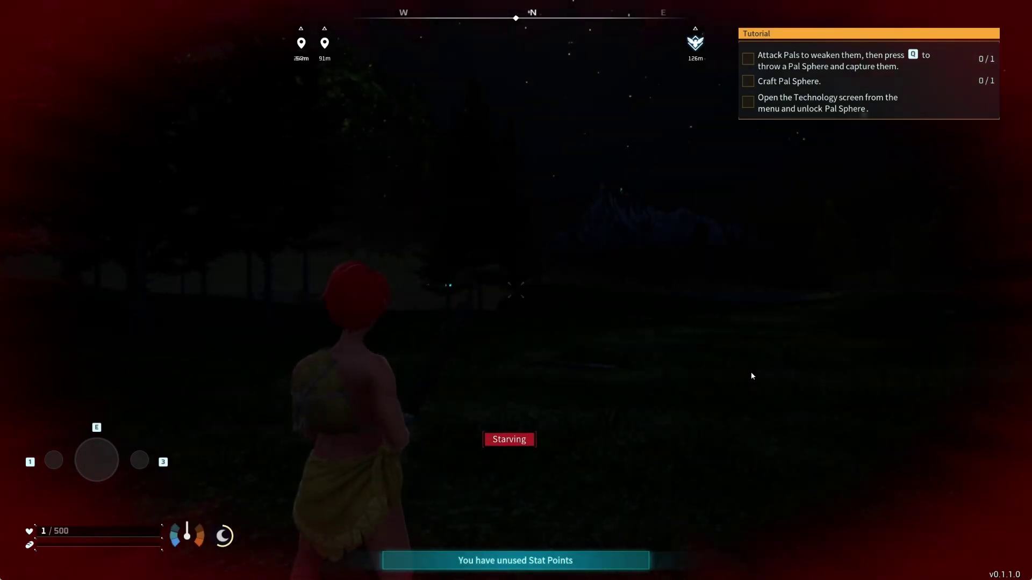
key(Escape)
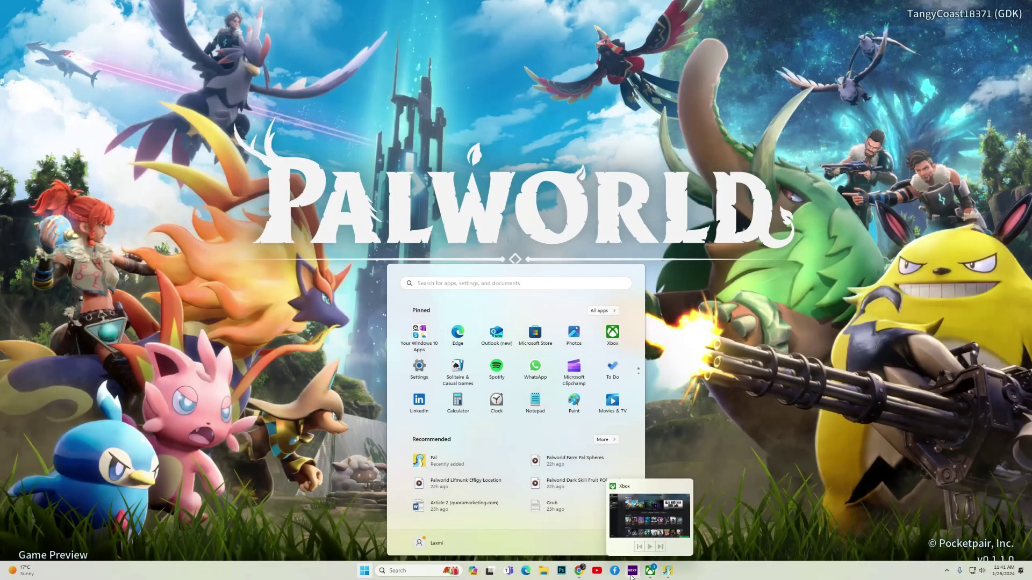
Check the fix list in Google Docs, return to Palworld and permanently delete the afsrg world.
click(580, 571)
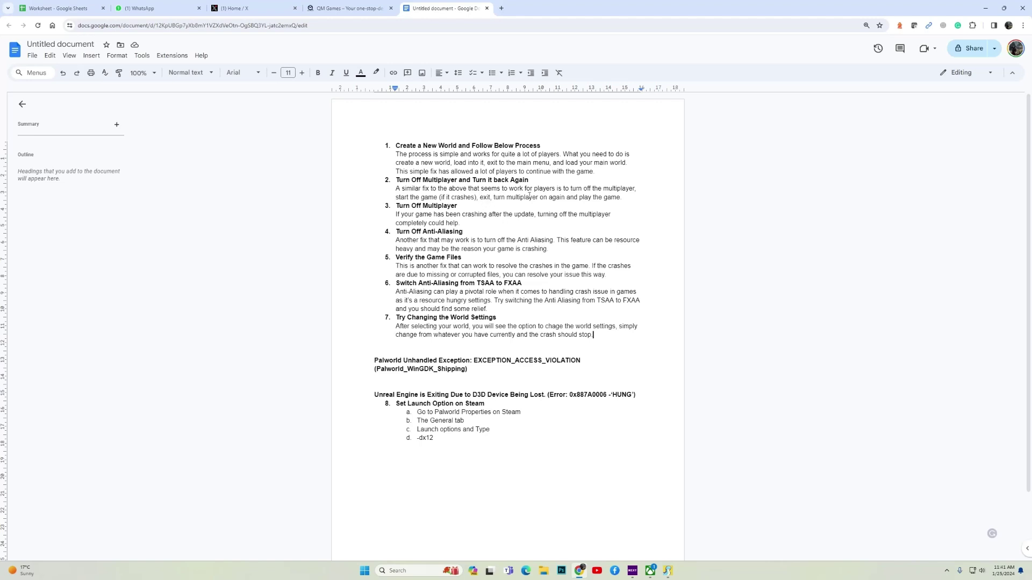
click(667, 571)
click(533, 363)
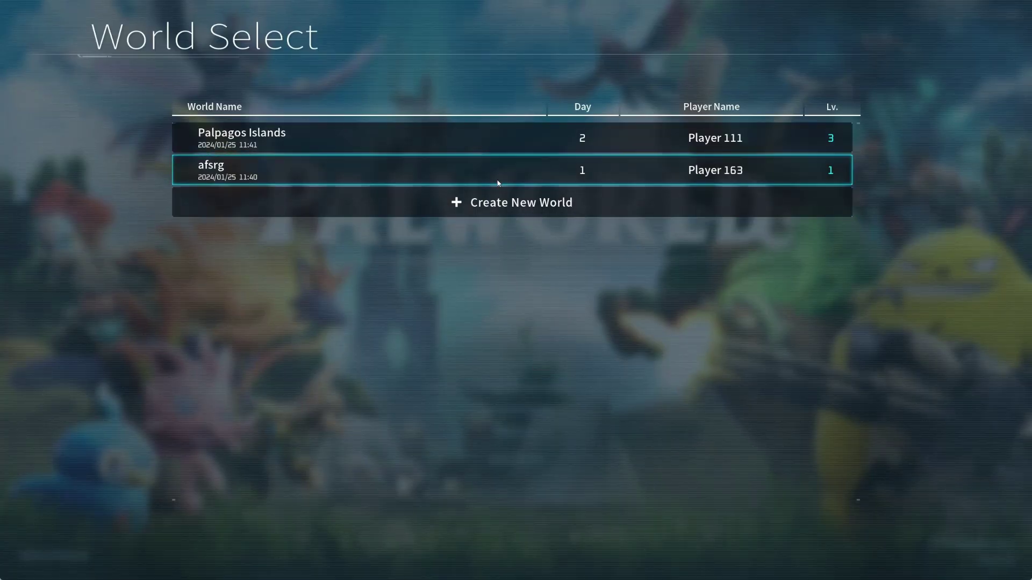
click(498, 183)
click(248, 527)
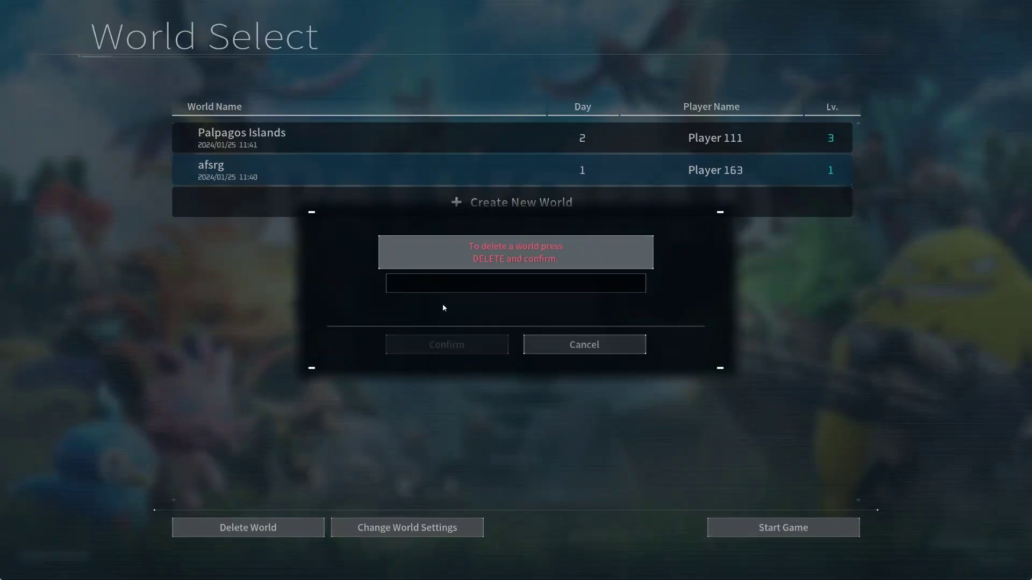
text(DELETE)
click(454, 347)
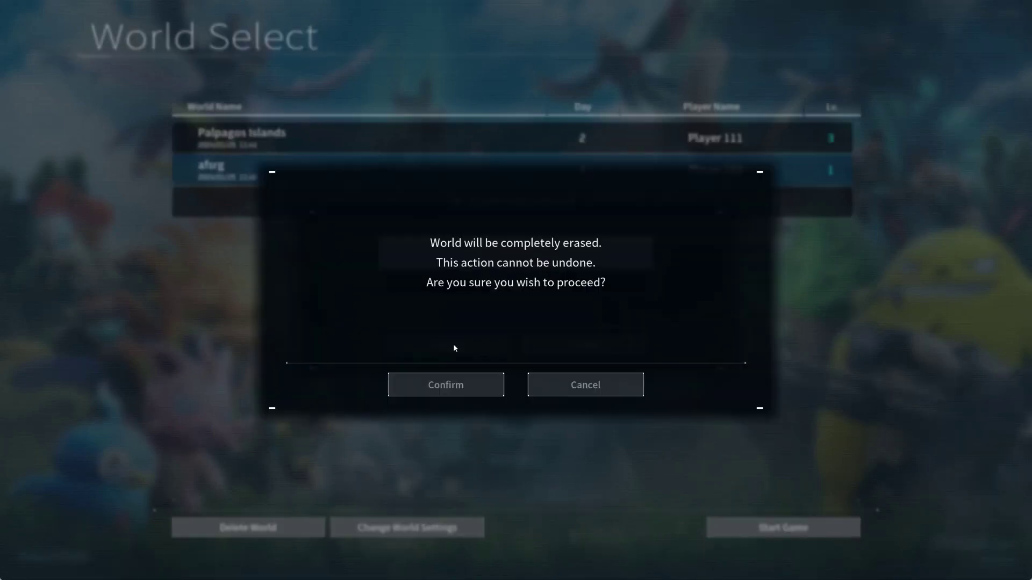
click(453, 385)
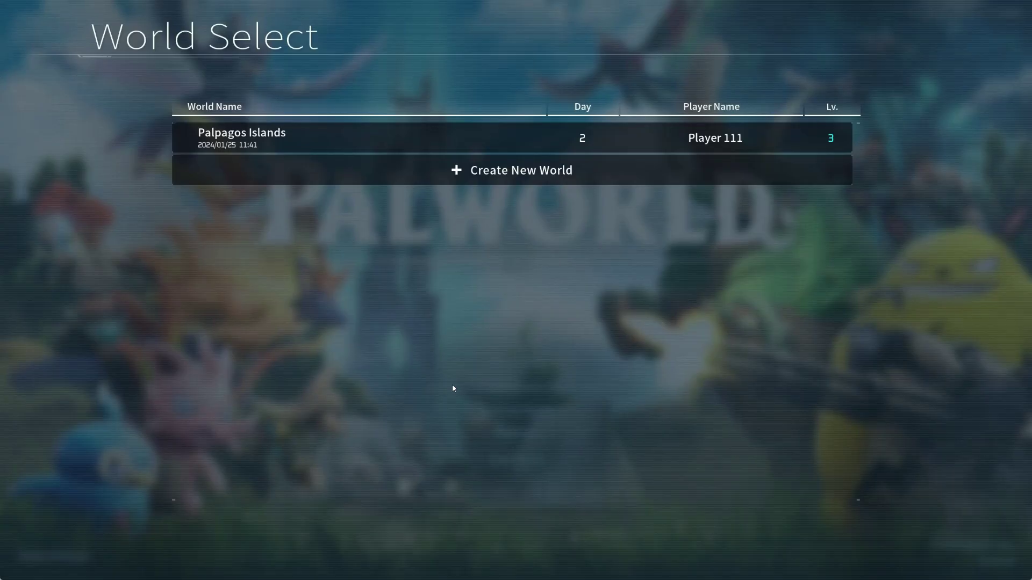
Switch Multiplayer on and back off in the Palpagos Islands world settings and save them.
click(330, 140)
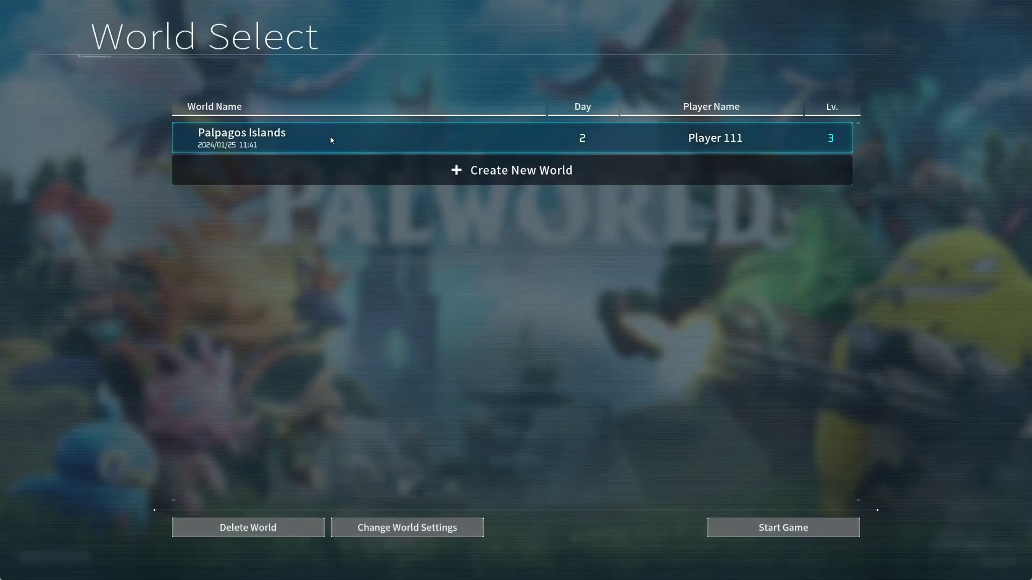
click(420, 530)
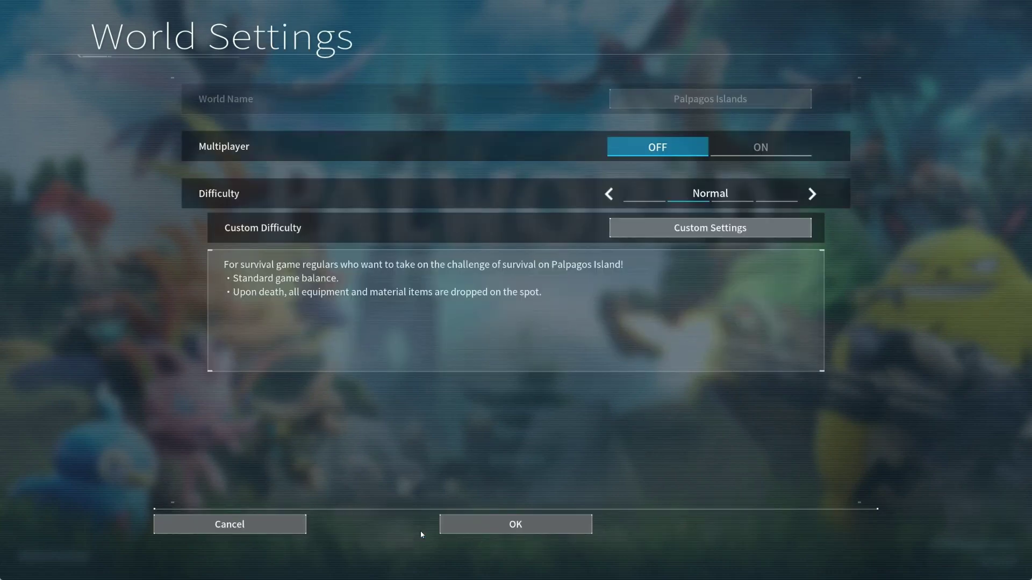
click(757, 152)
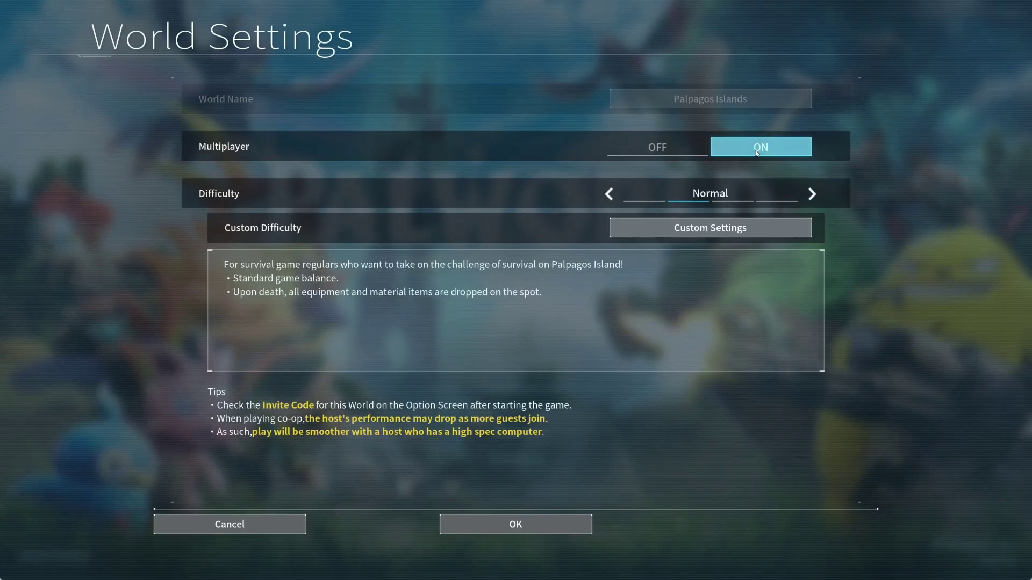
click(665, 153)
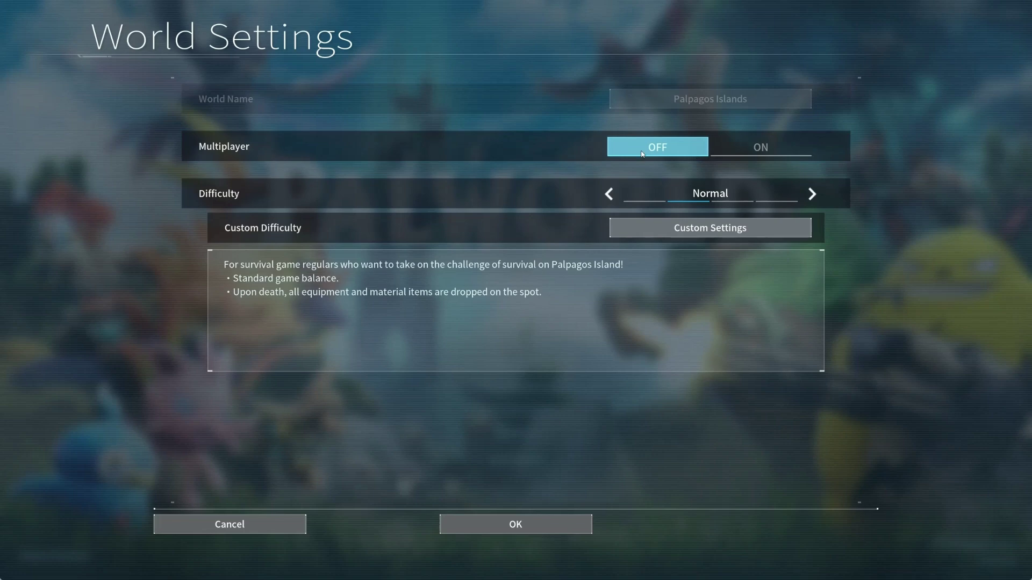
click(516, 524)
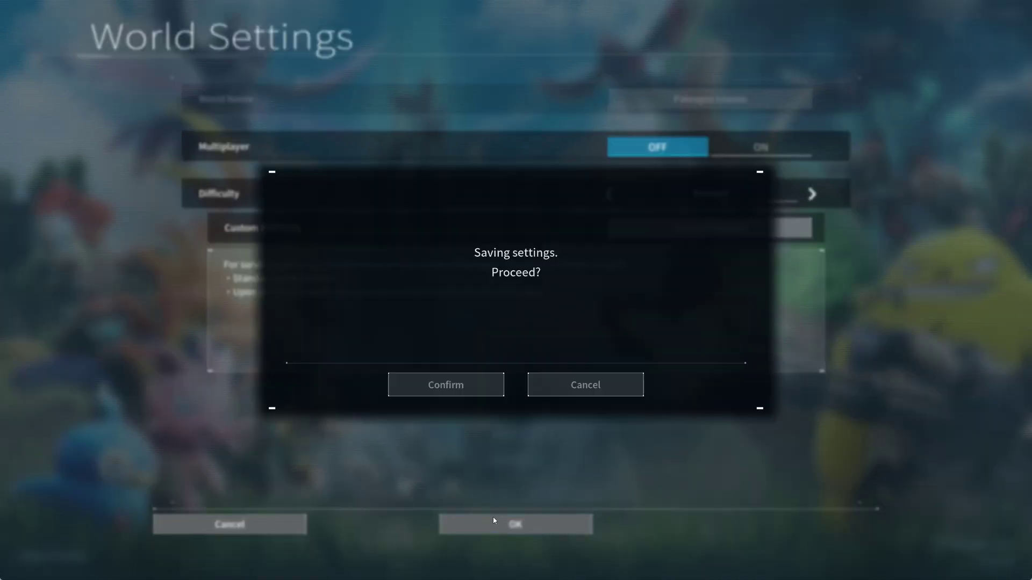
click(448, 378)
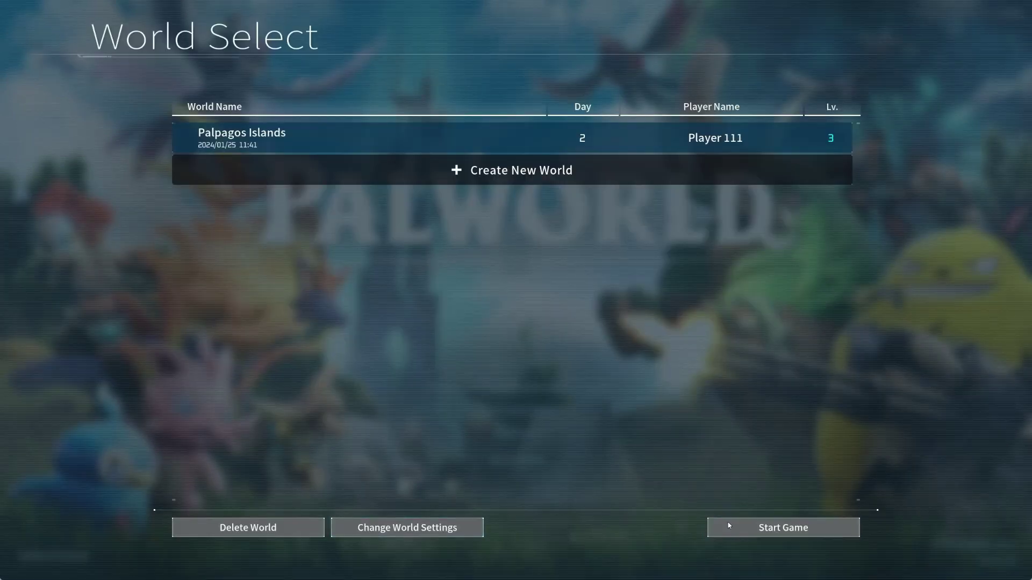
Leave the world selection and switch to the Google Docs list of Palworld crash fixes.
click(586, 489)
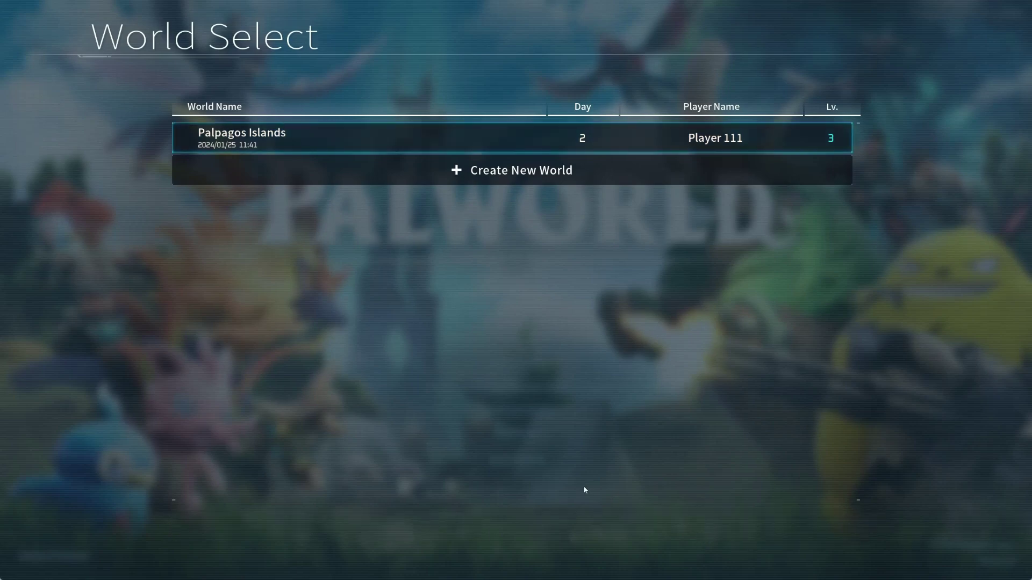
key(Escape)
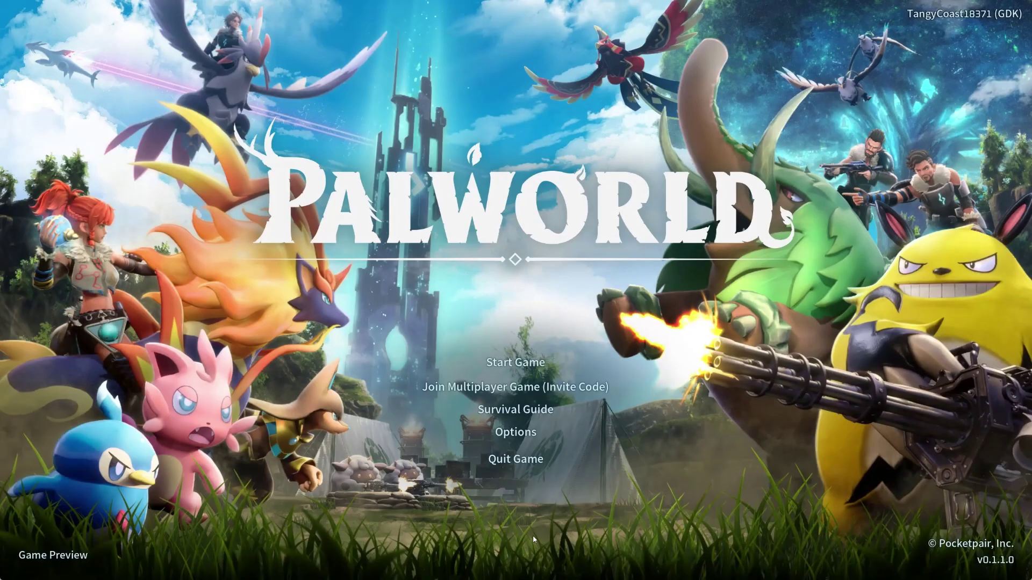
key(super)
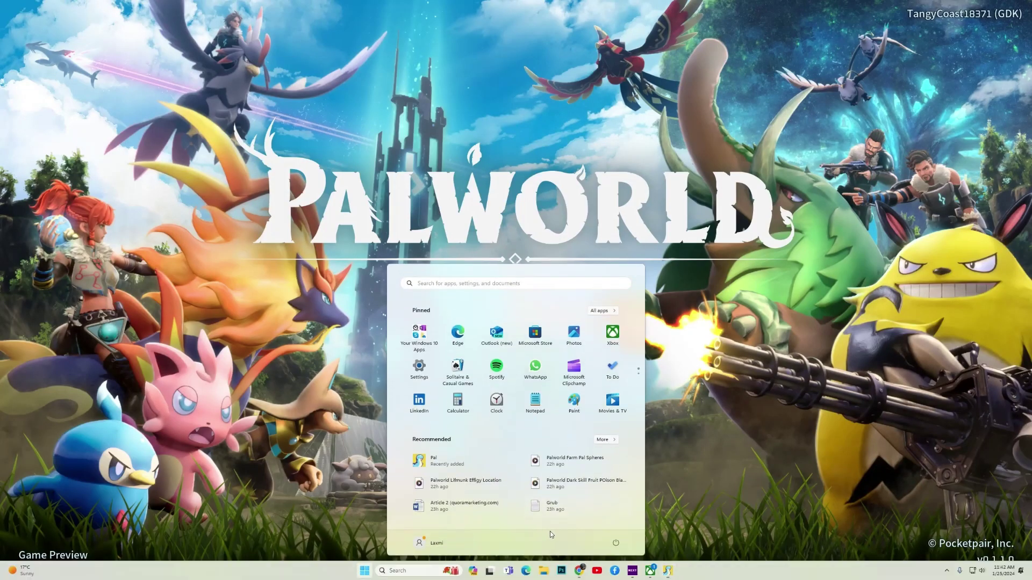
click(579, 571)
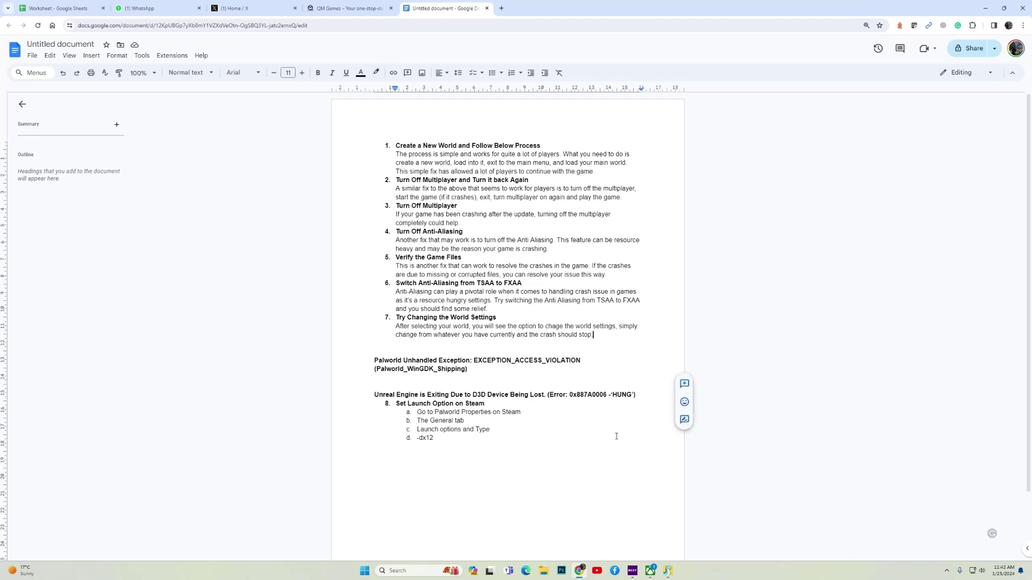
Switch to Palworld, set Anti Aliasing to None in the graphics settings and apply the change.
click(669, 575)
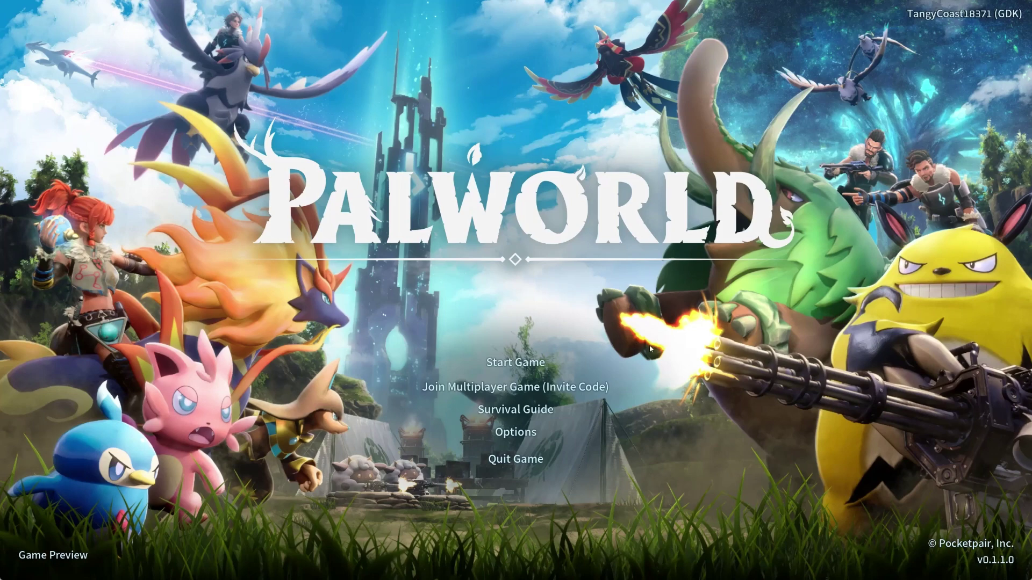
click(533, 434)
click(144, 107)
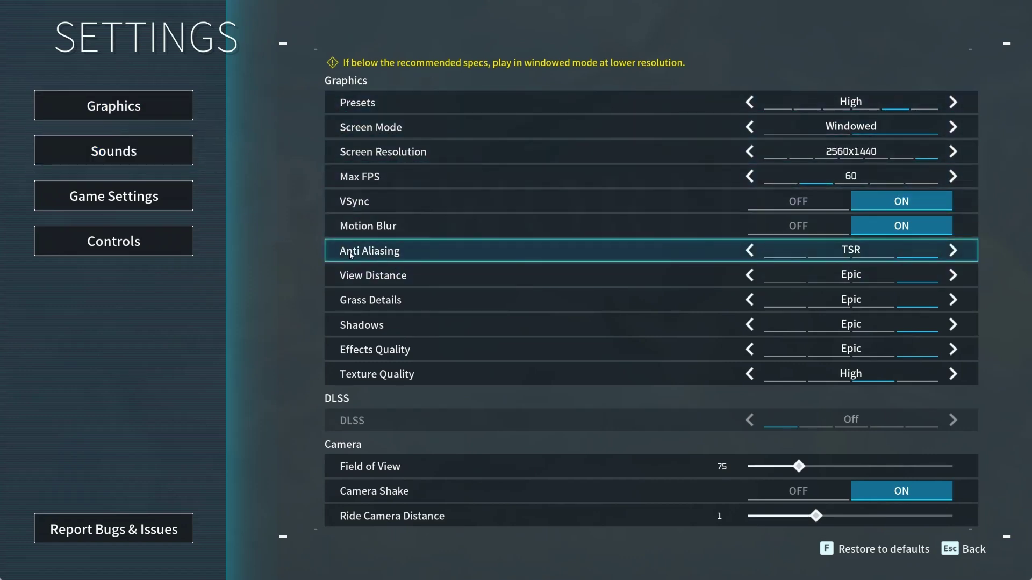
click(750, 252)
click(751, 254)
click(753, 256)
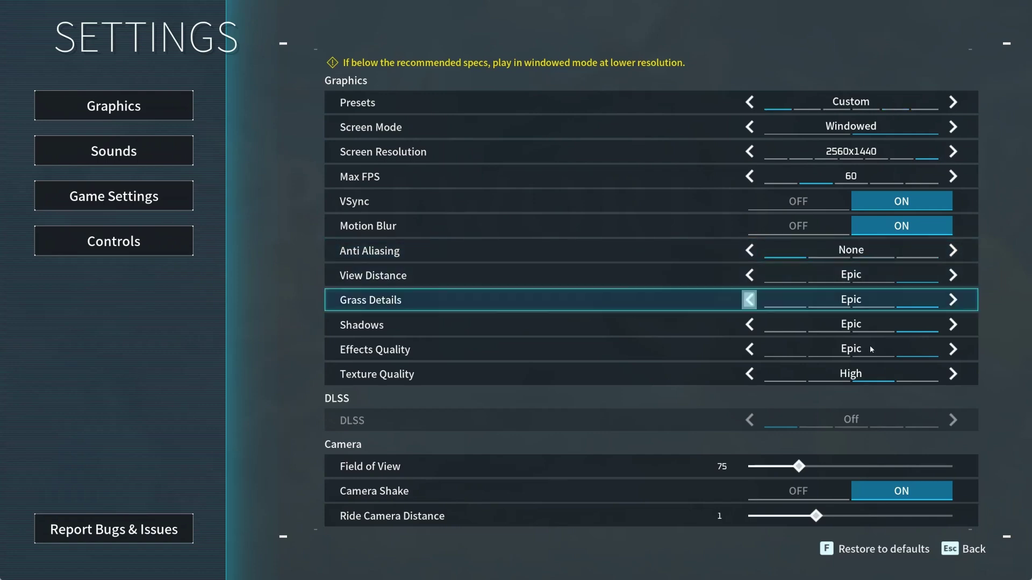
key(Escape)
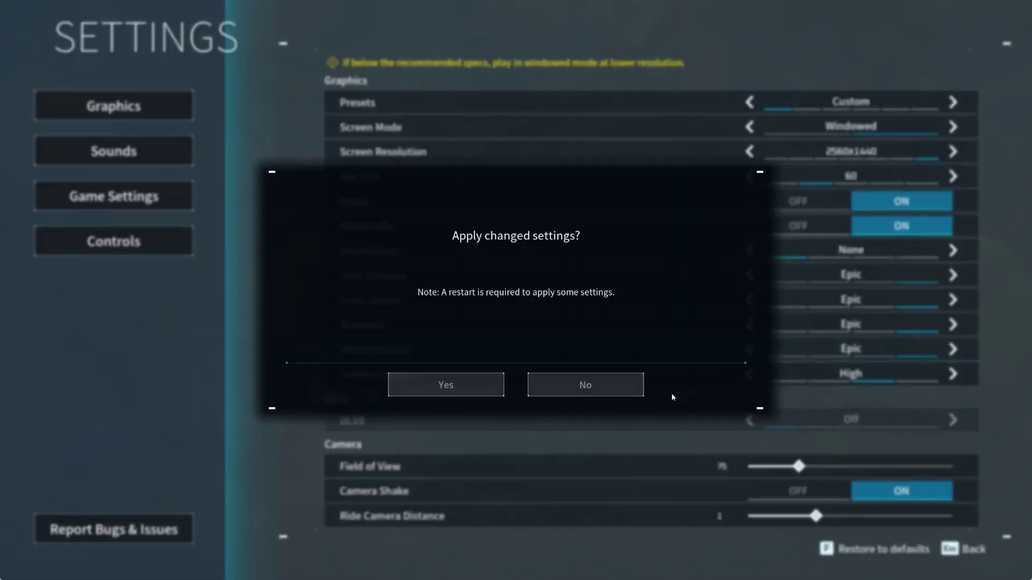
click(485, 388)
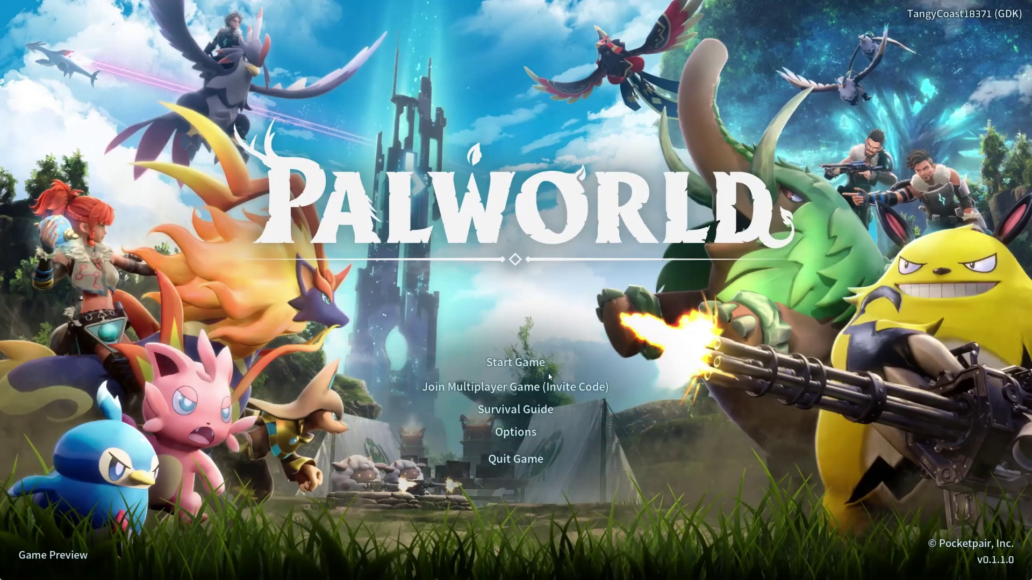
Open Steam and view the file integrity option in Cult of the Lamb's installed-files properties, closing both windows when done.
click(374, 571)
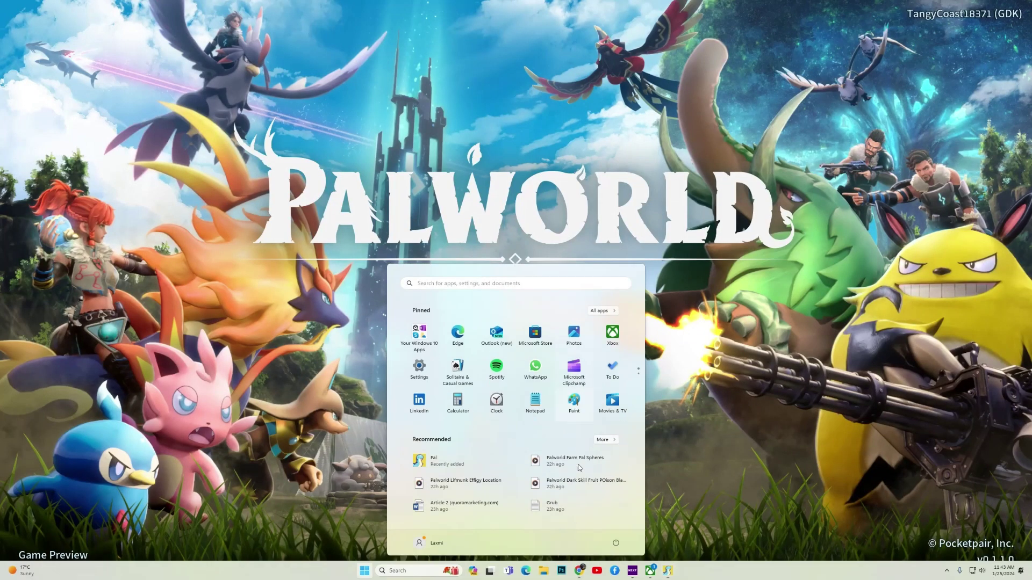
click(588, 570)
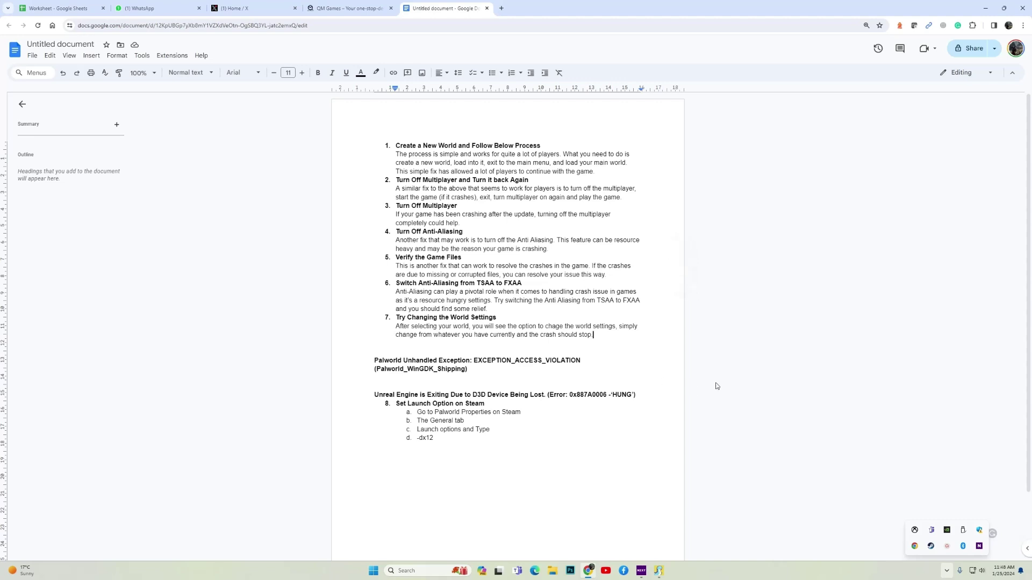
click(930, 546)
click(570, 143)
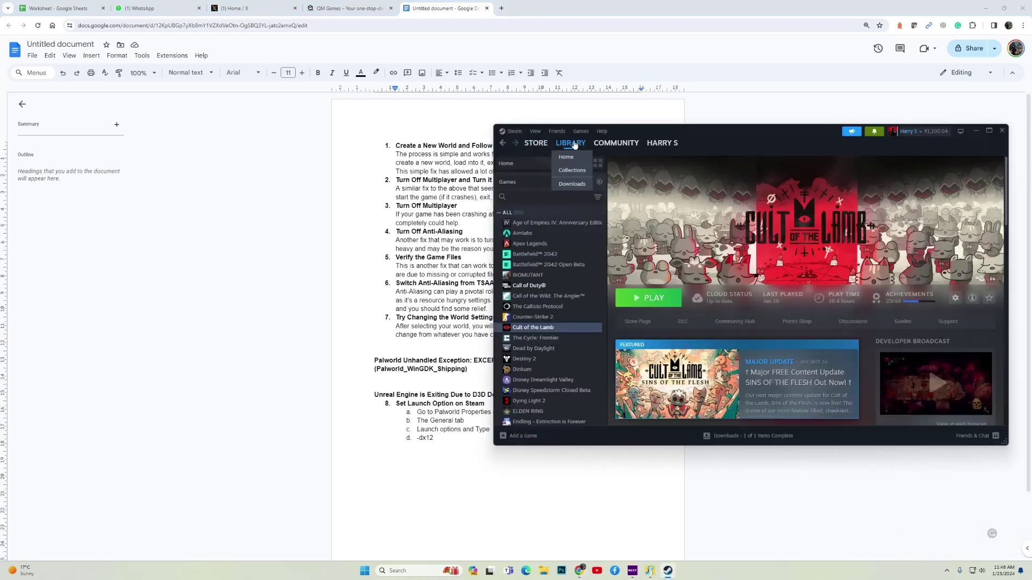
click(580, 328)
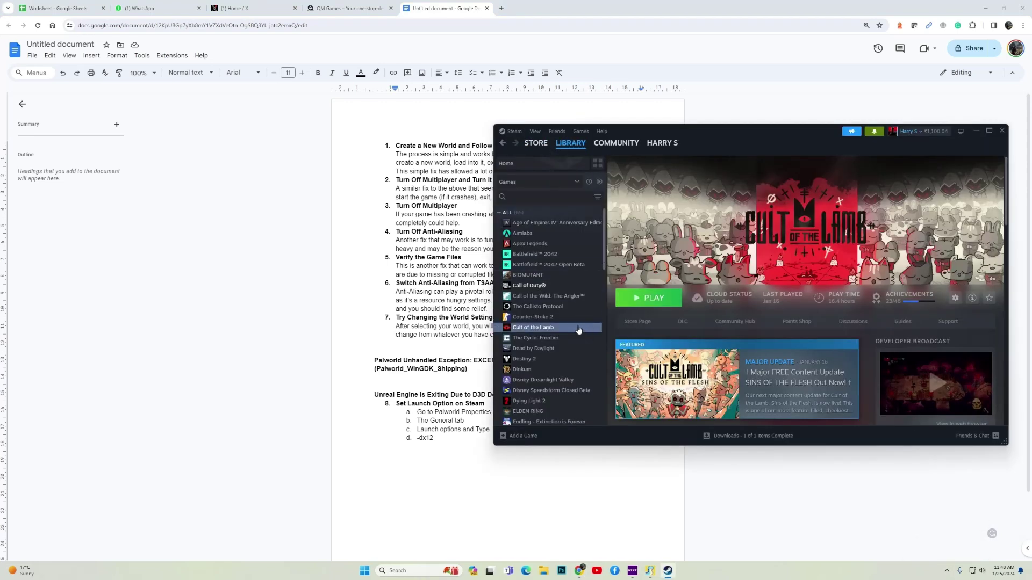
right_click(579, 329)
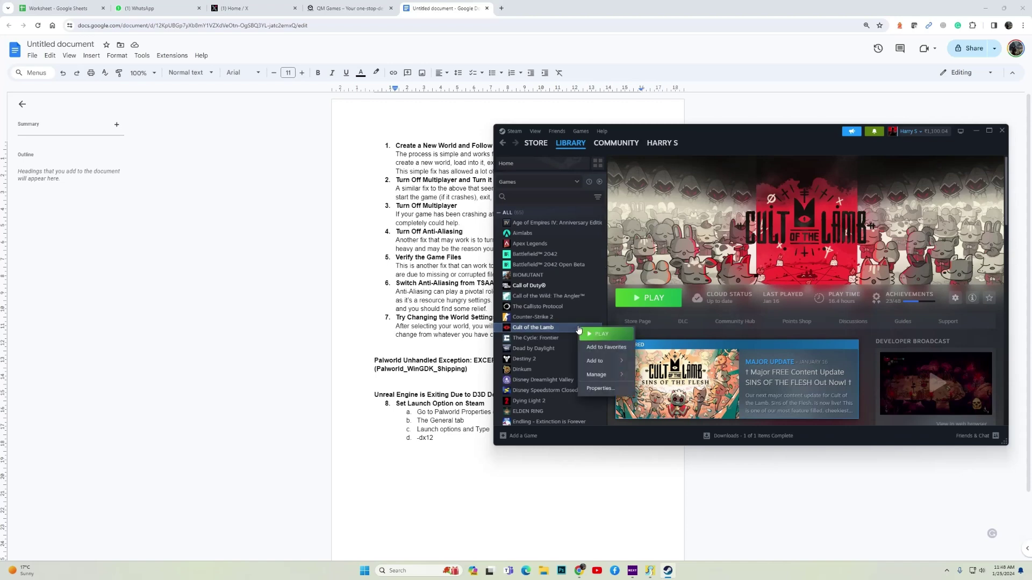
click(609, 388)
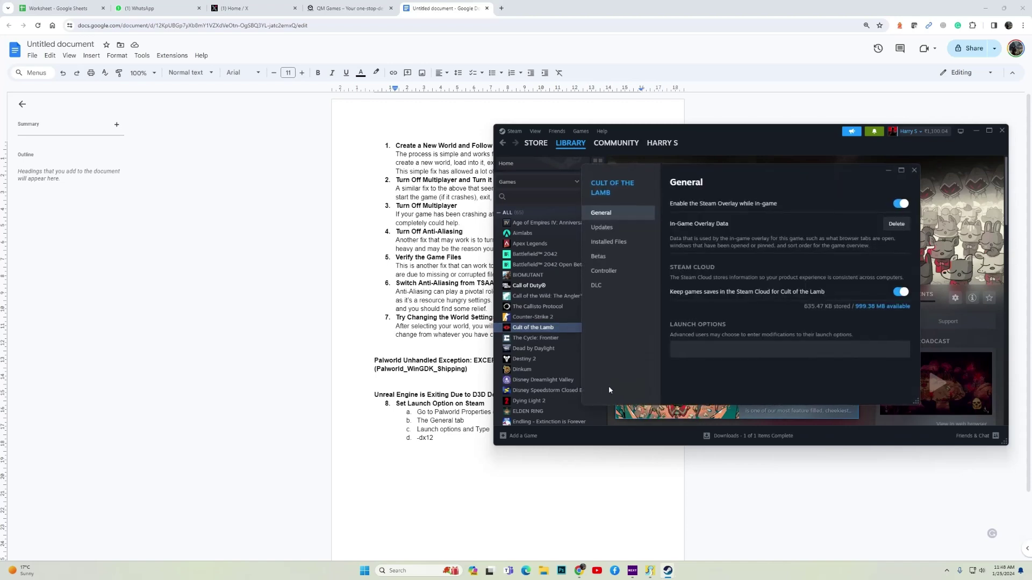
click(609, 242)
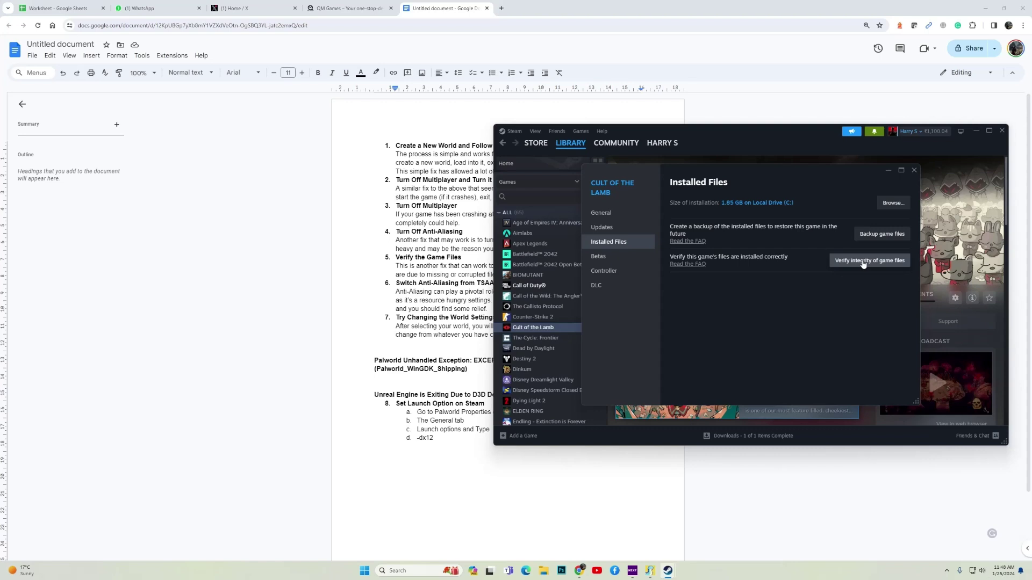
click(914, 171)
click(1002, 130)
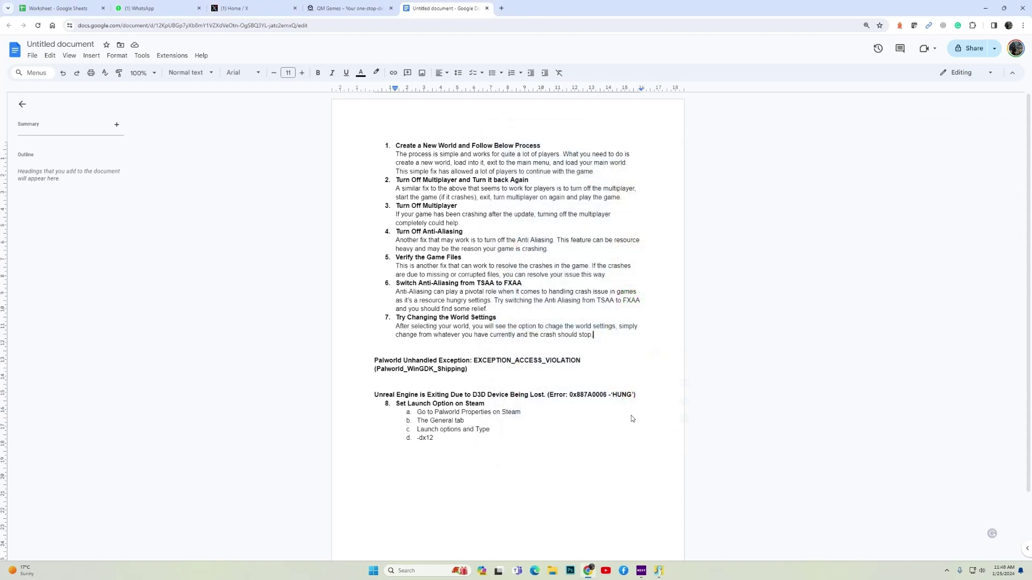
Open the Xbox app, view the verify and repair option in Palworld's file management, and leave the app.
click(420, 569)
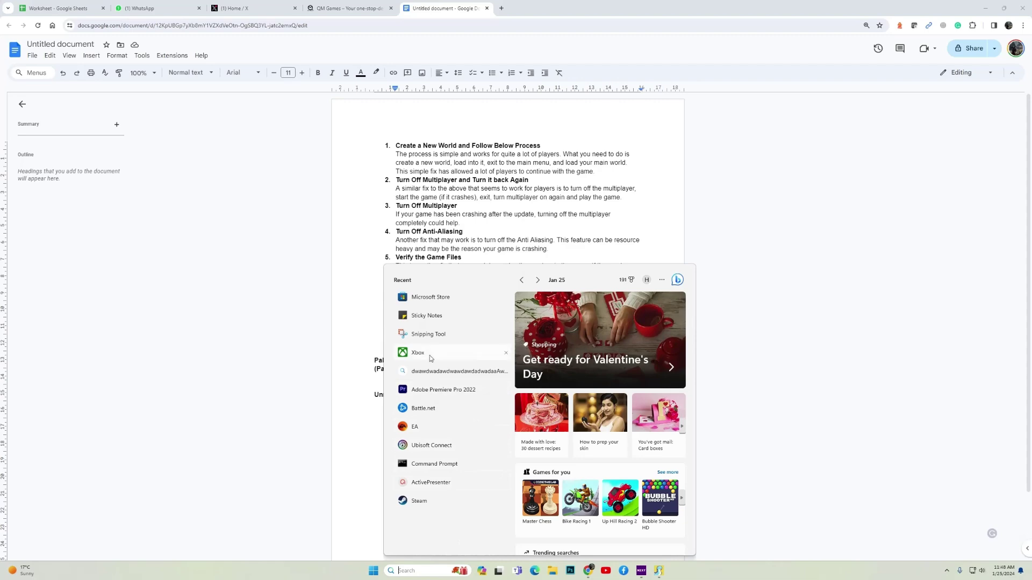
click(430, 356)
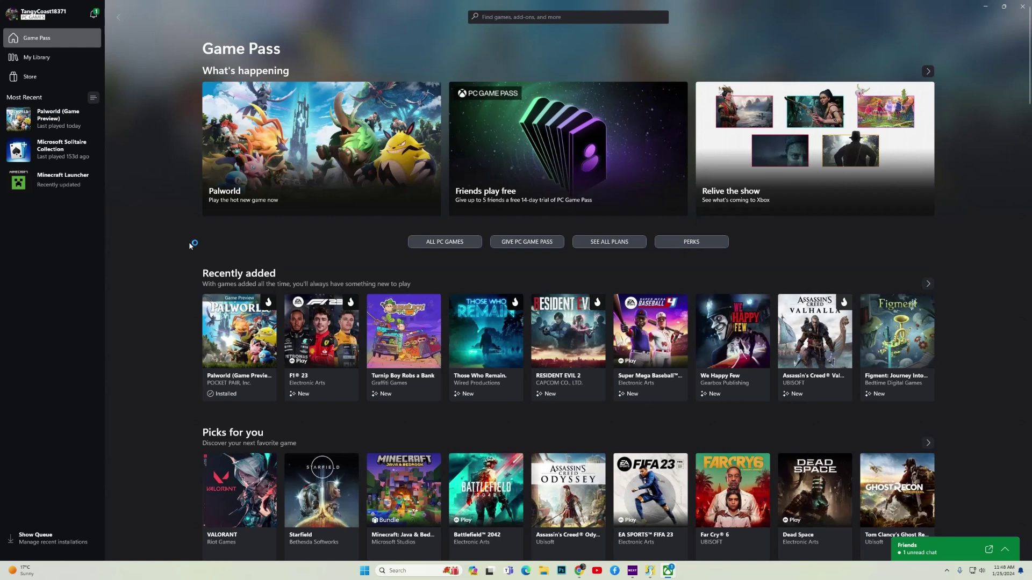
right_click(67, 120)
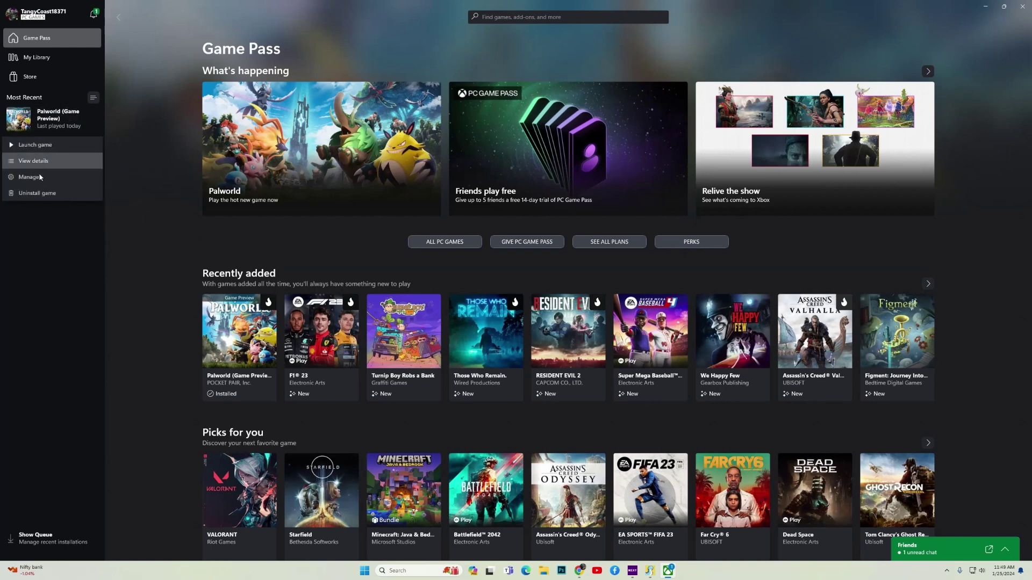
click(39, 179)
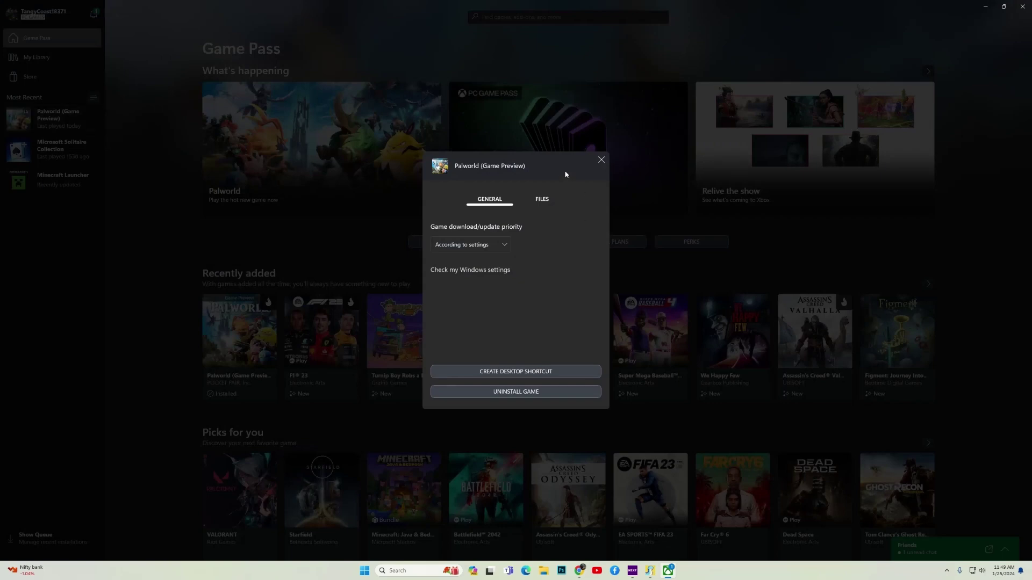
click(535, 205)
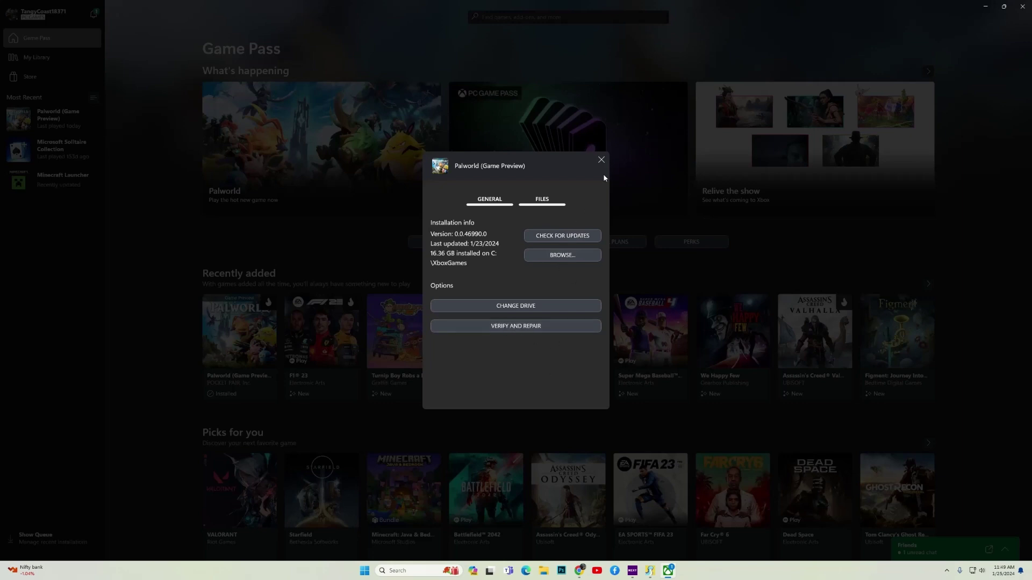
click(602, 160)
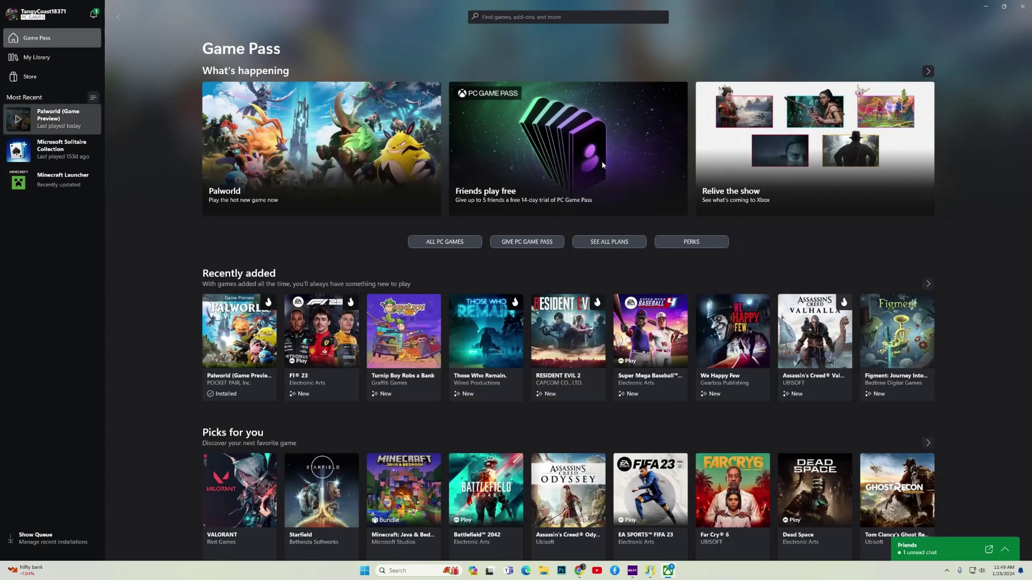
click(579, 571)
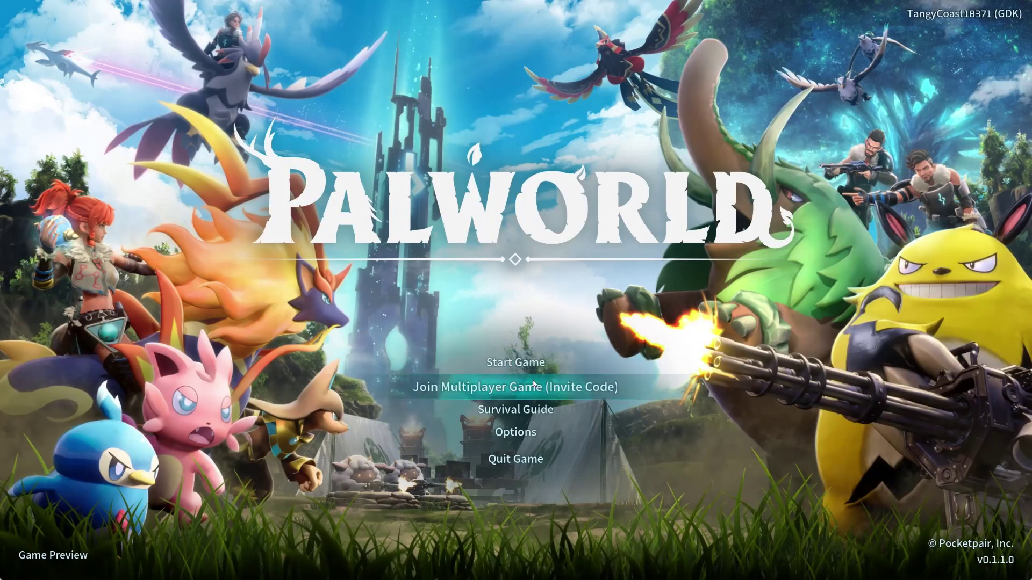
Set Anti Aliasing to FXAA in Palworld's graphics settings.
click(522, 435)
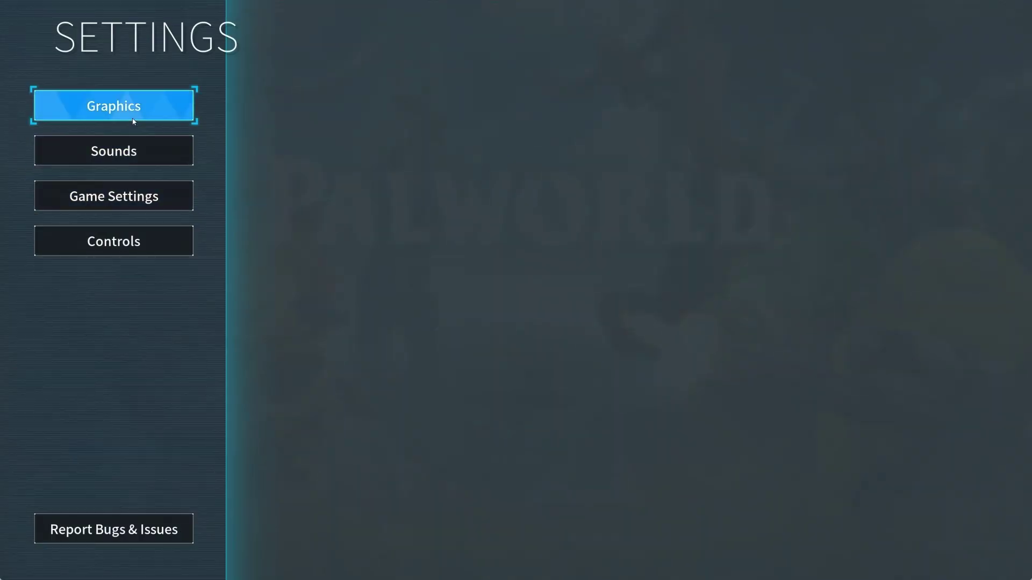
click(124, 198)
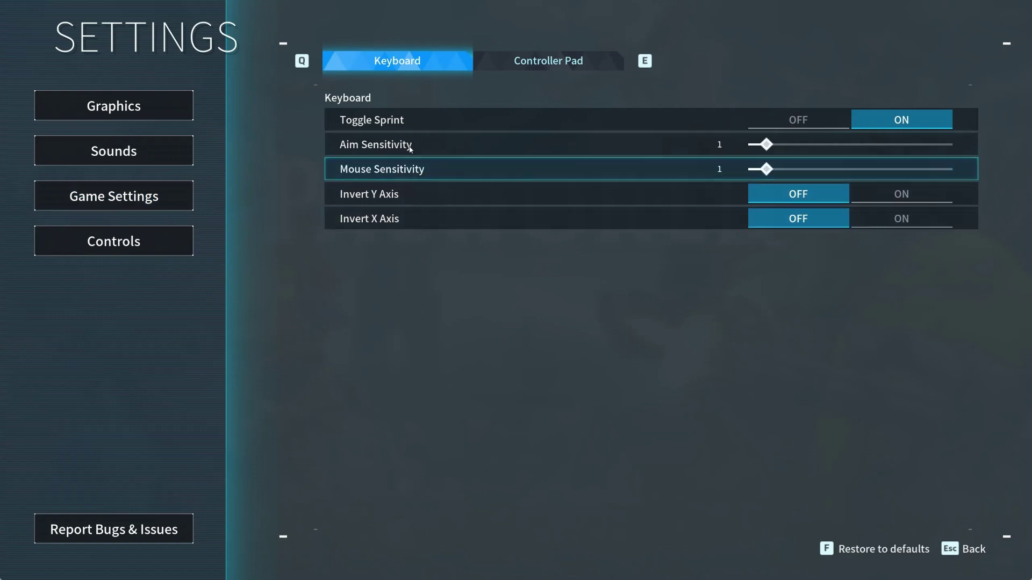
click(148, 110)
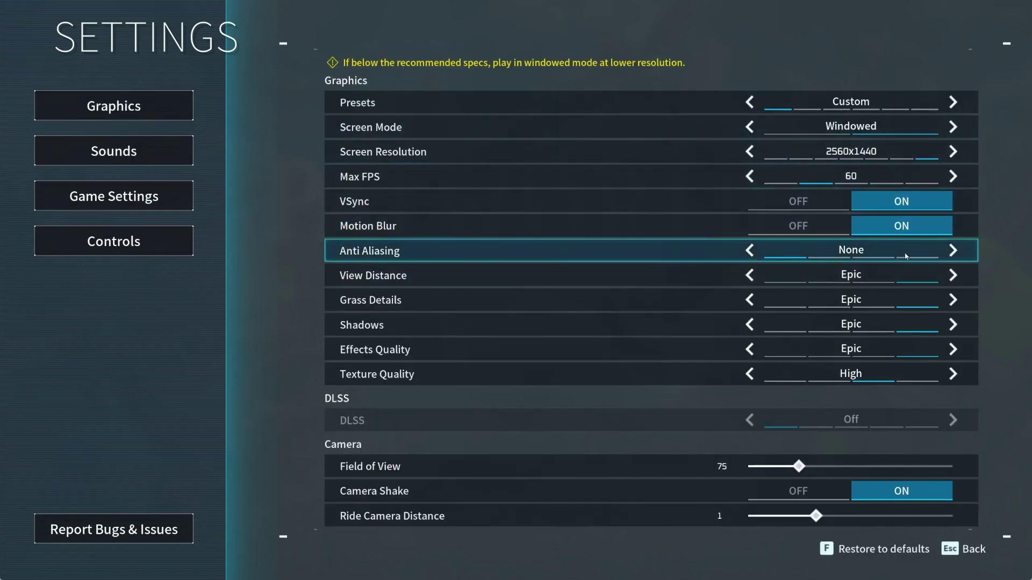
click(953, 251)
click(954, 252)
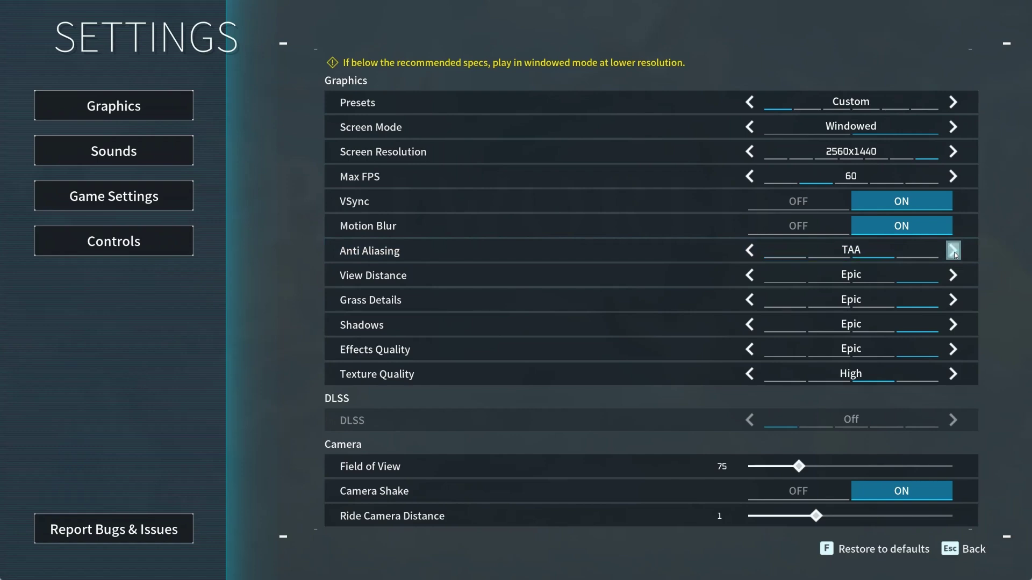
click(954, 251)
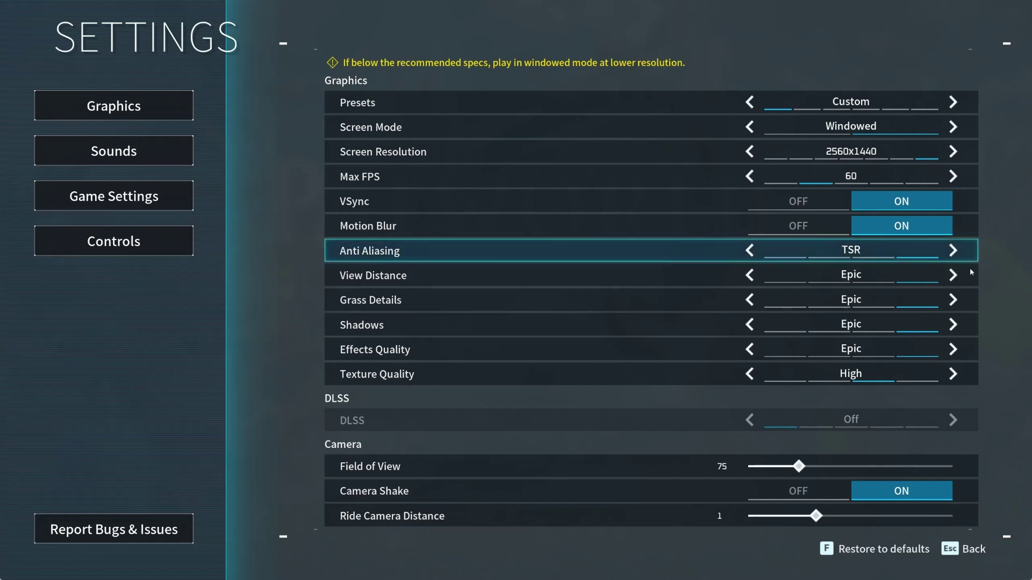
click(750, 250)
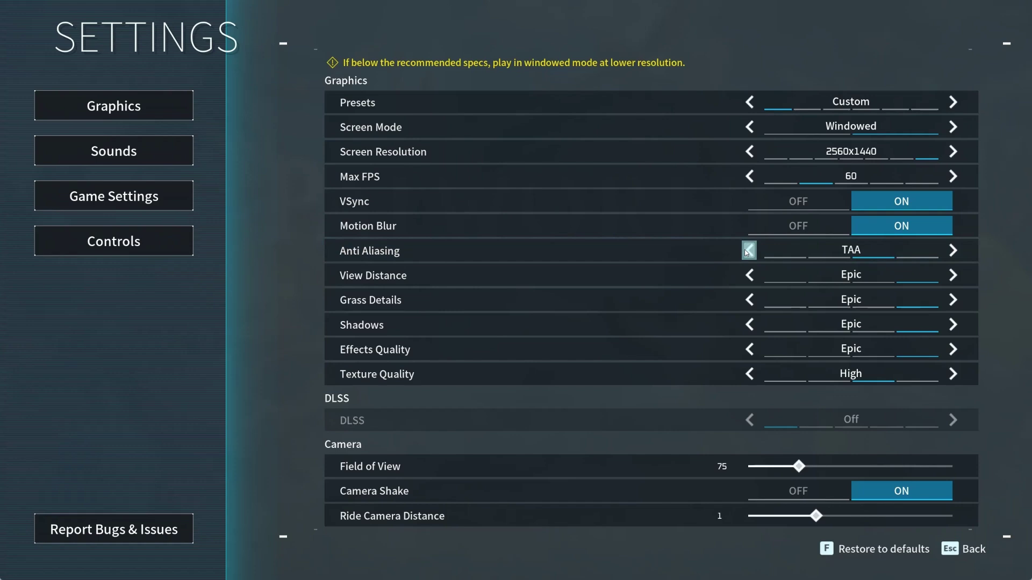
click(749, 251)
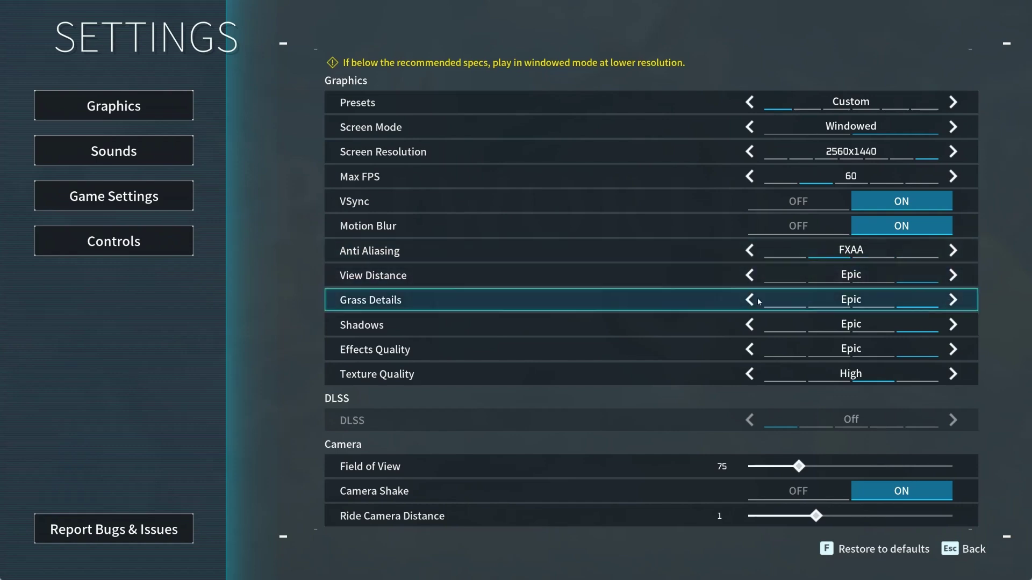
Switch to the Google Docs fix list and read item 7, Try Changing the World Settings.
key(super)
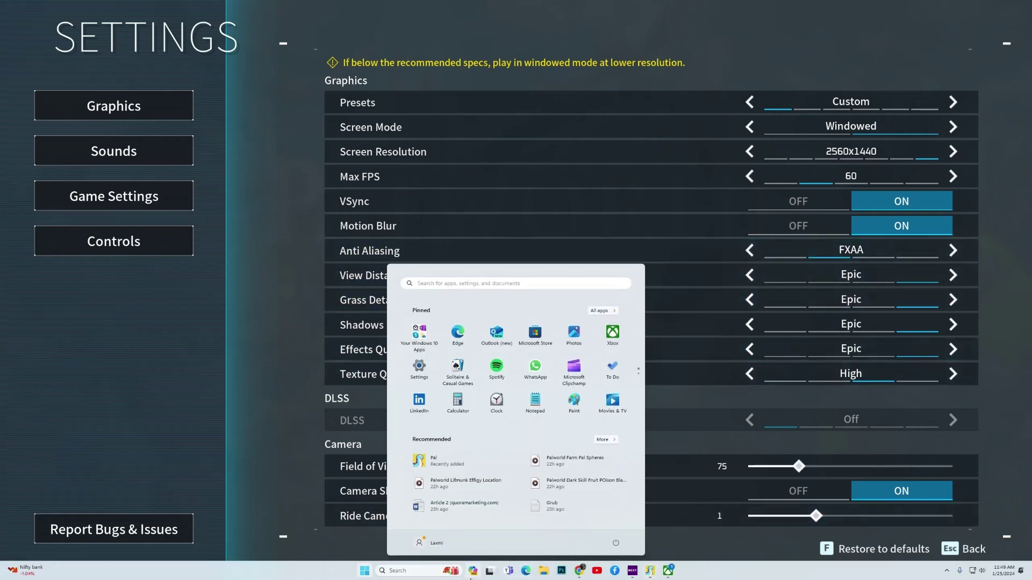
click(580, 571)
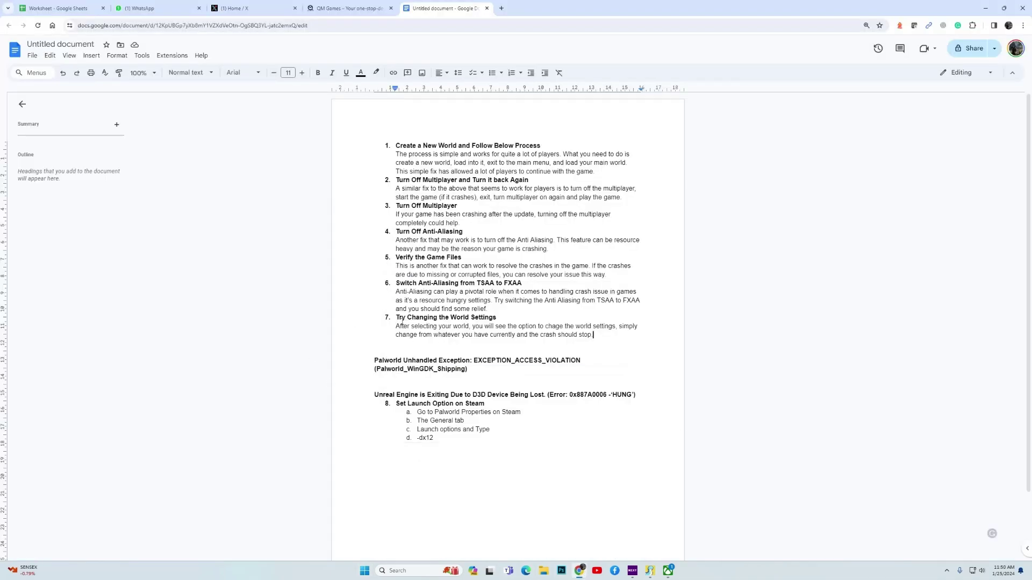
drag(397, 319, 521, 321)
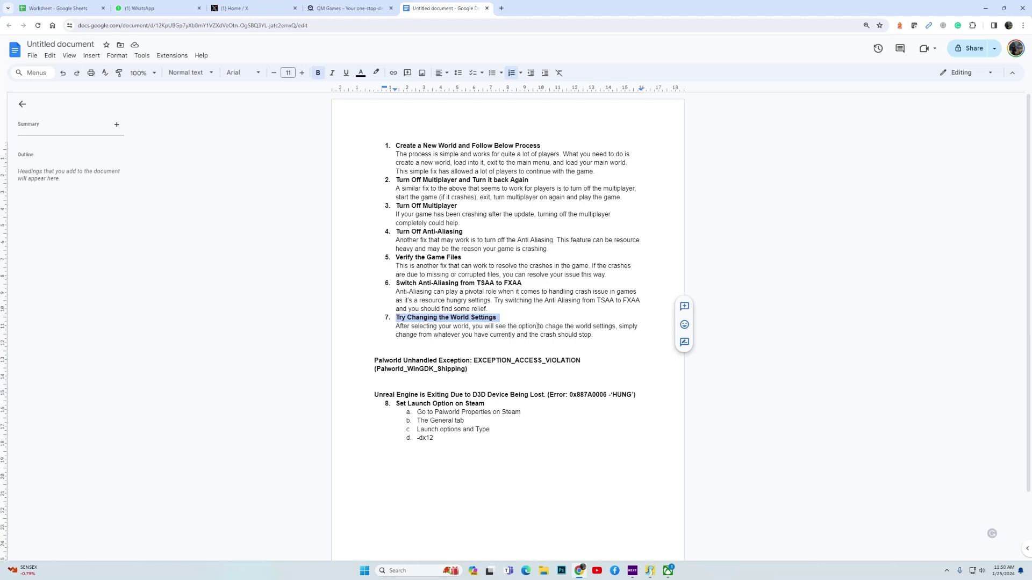
click(529, 326)
mouse_move(396, 319)
mouse_down()
mouse_move(499, 321)
mouse_move(397, 318)
mouse_up()
click(500, 320)
click(586, 340)
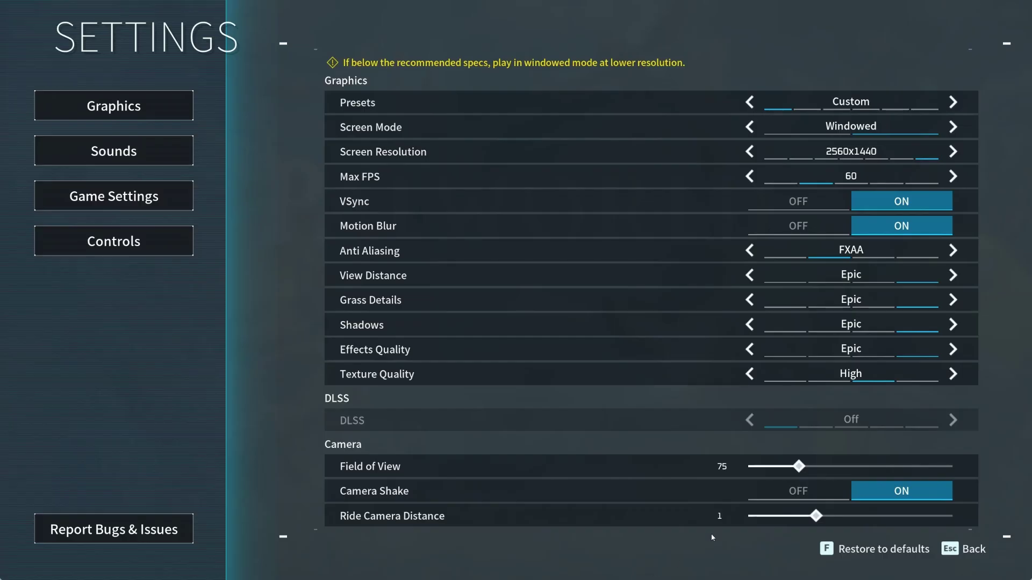
Leave the graphics settings and open the world settings of the Palpagos Islands world.
key(Escape)
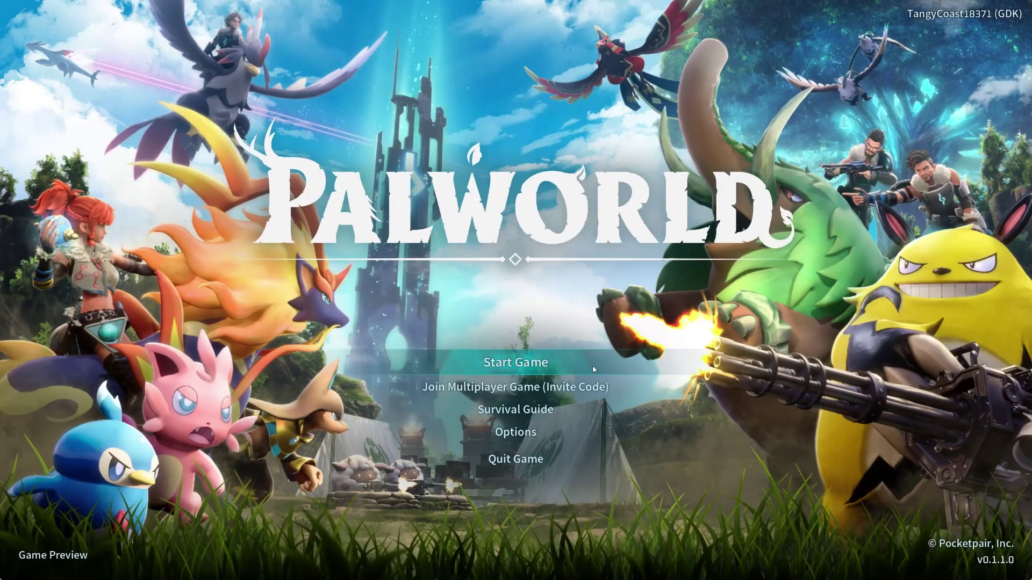
click(538, 366)
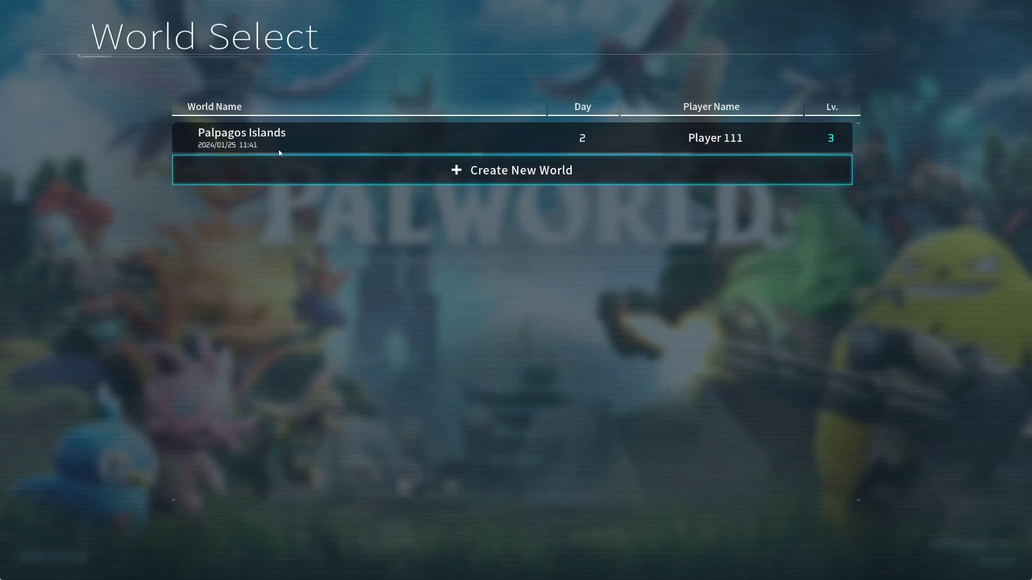
click(441, 150)
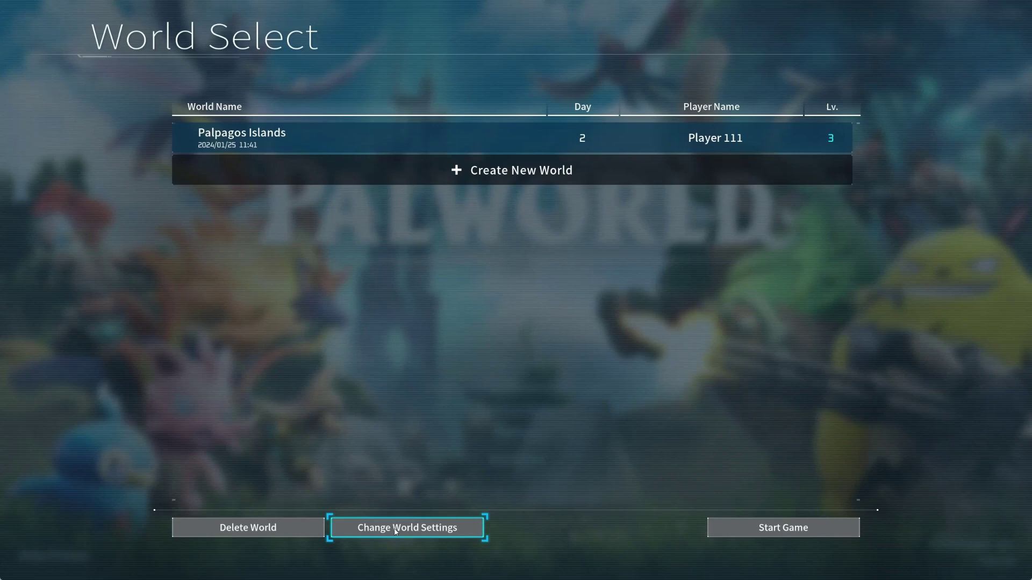
click(414, 531)
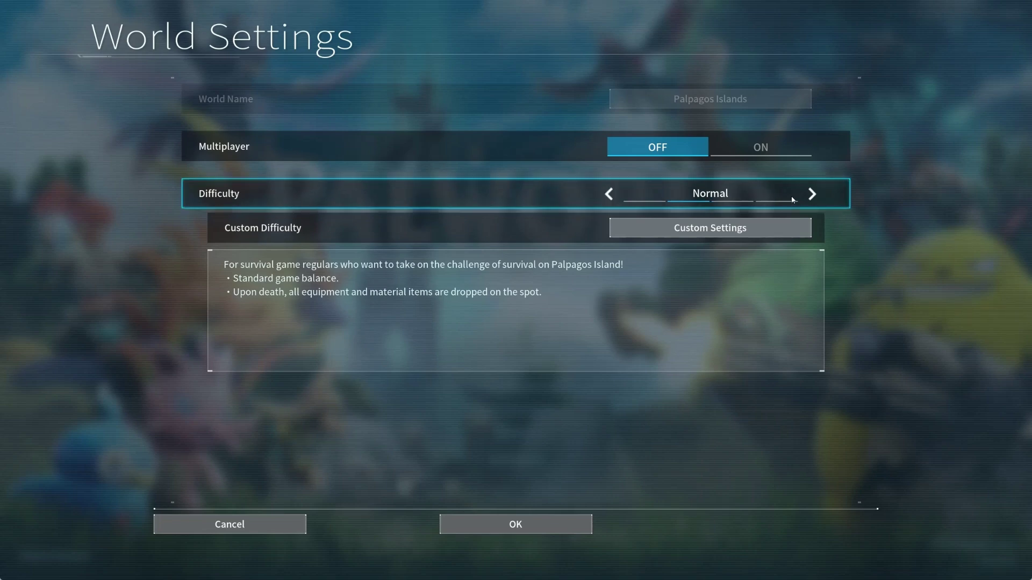
Cycle the world's difficulty through the available levels, including Casual and Custom, ending on Normal.
click(611, 199)
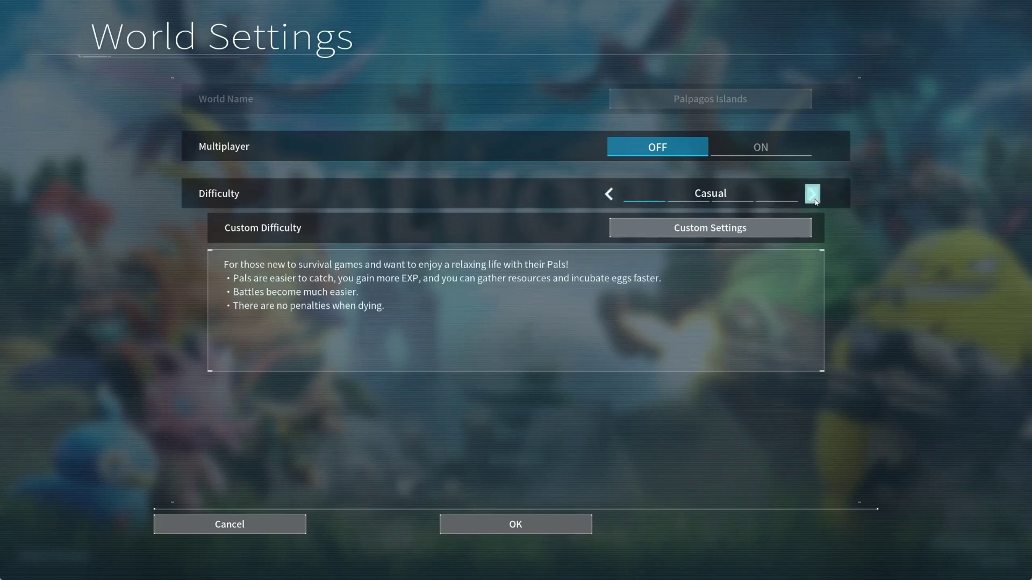
click(812, 195)
click(813, 195)
click(607, 195)
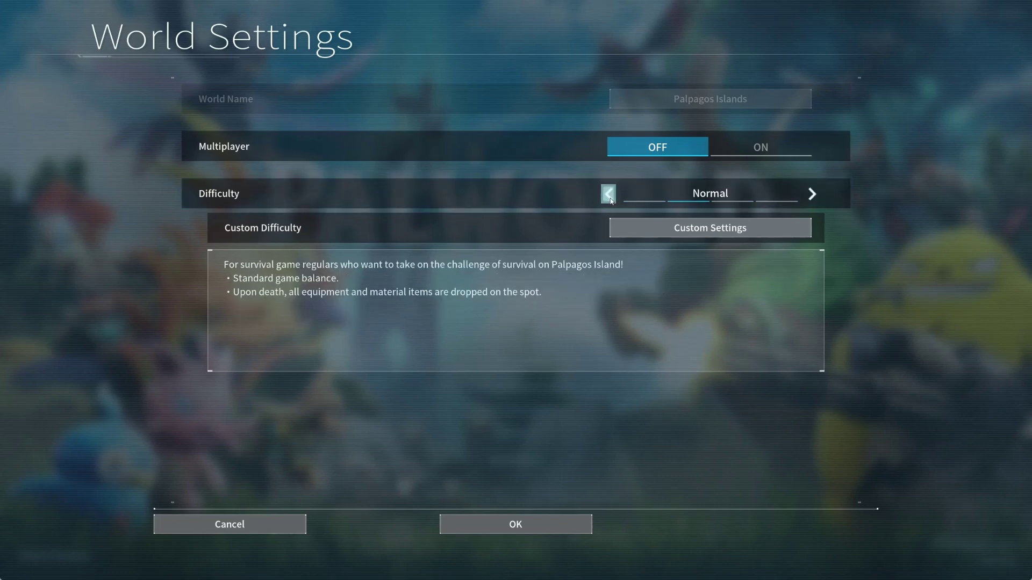
click(817, 199)
click(817, 198)
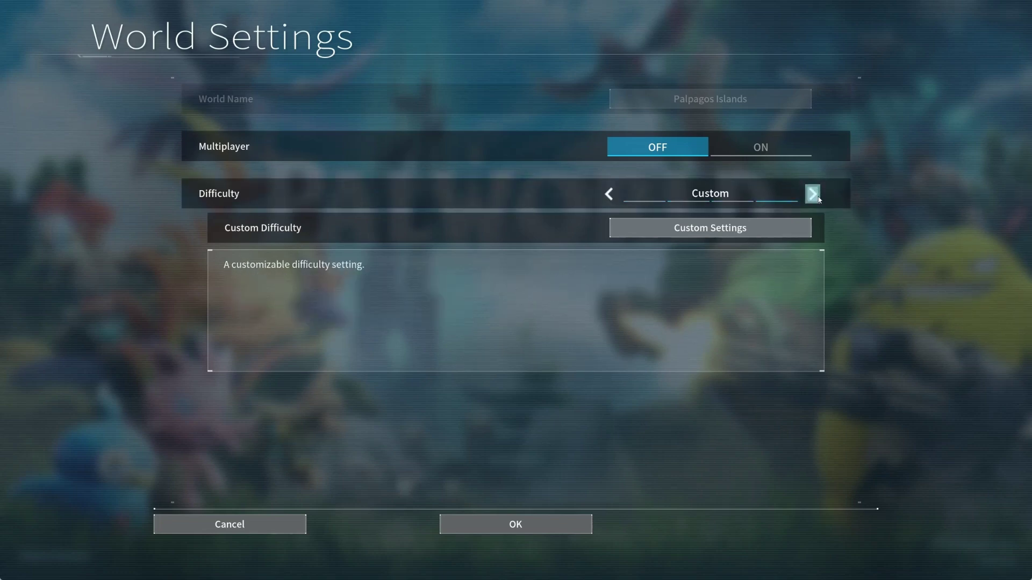
click(610, 195)
click(609, 195)
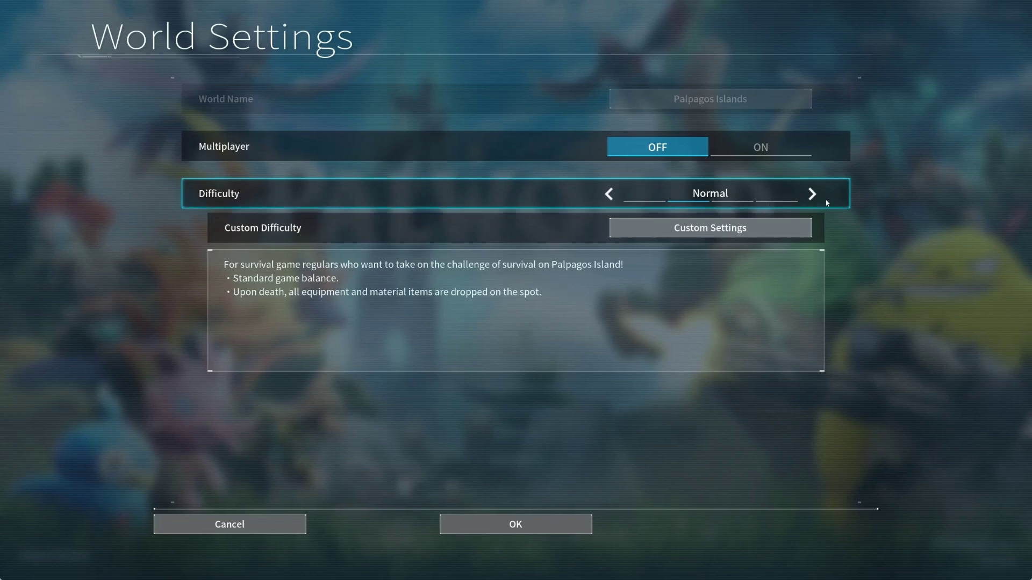
click(813, 194)
click(610, 195)
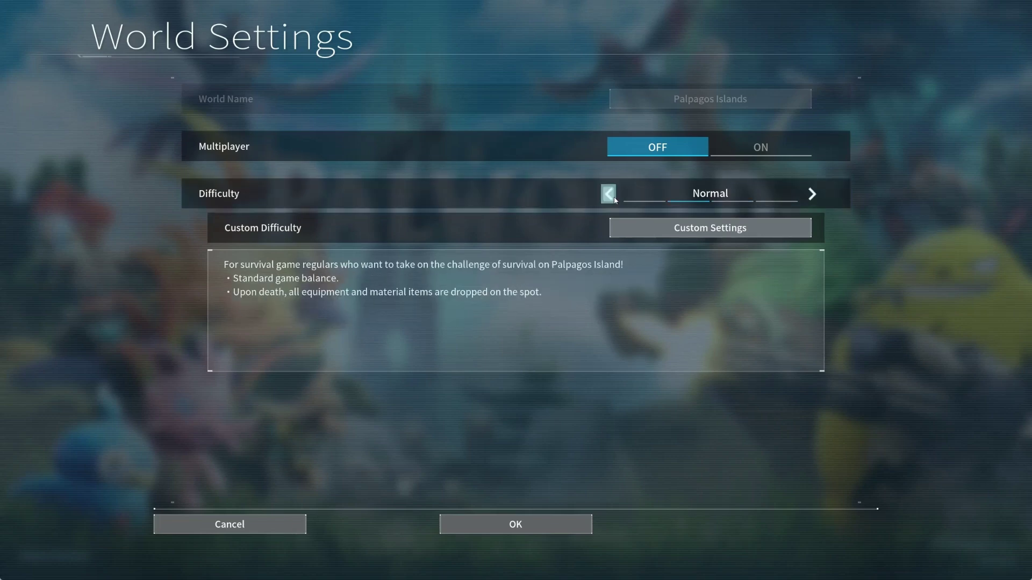
Raise the world's difficulty one level above Normal, save the world settings, and return to the title screen.
click(817, 199)
click(500, 533)
click(453, 391)
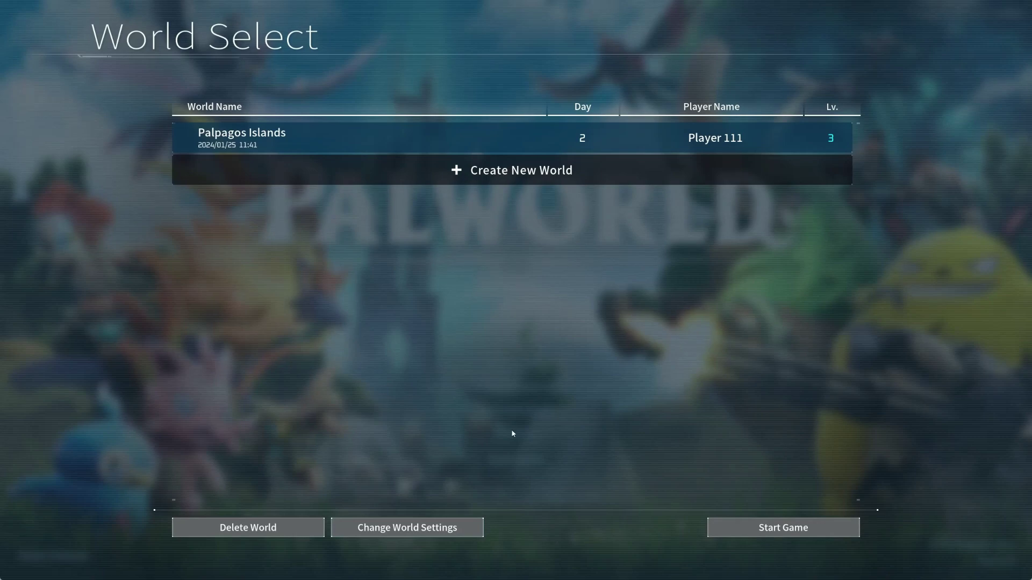
key(Escape)
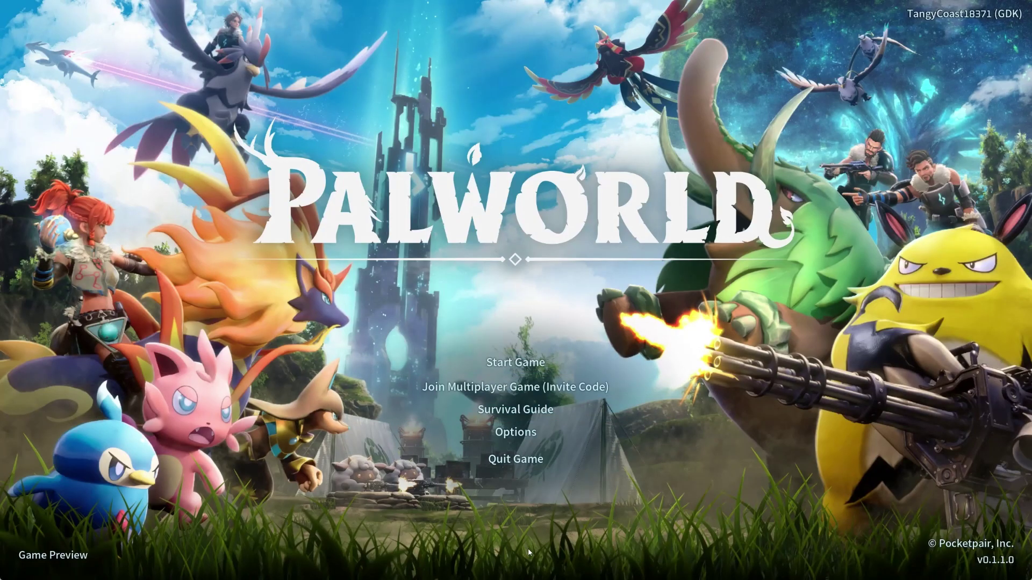
Switch to the Google Docs fix list in the browser, and bring up the QM Games website.
key(super)
click(579, 571)
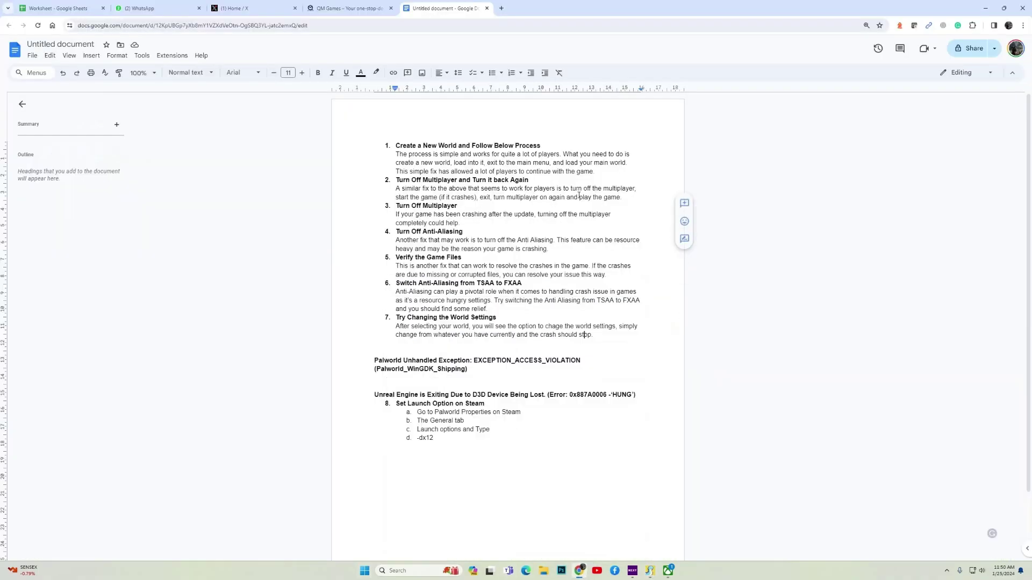
key(ctrl+shift+Tab)
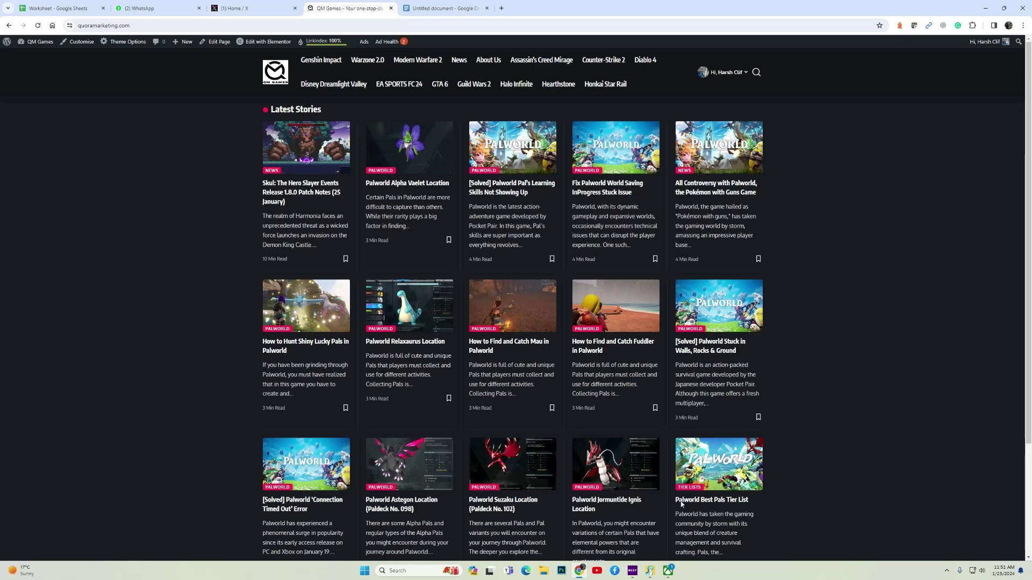
mouse_move(586, 571)
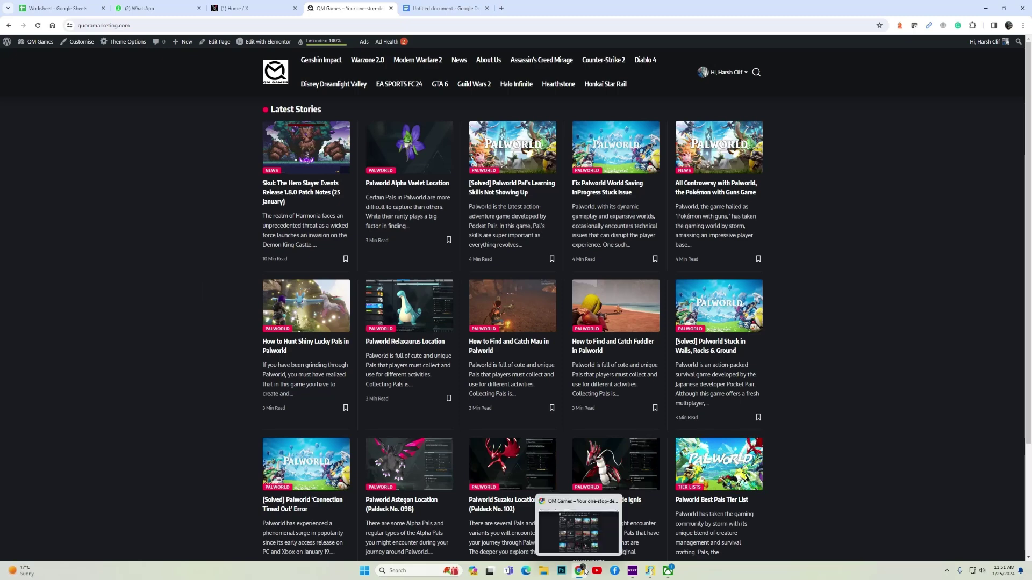